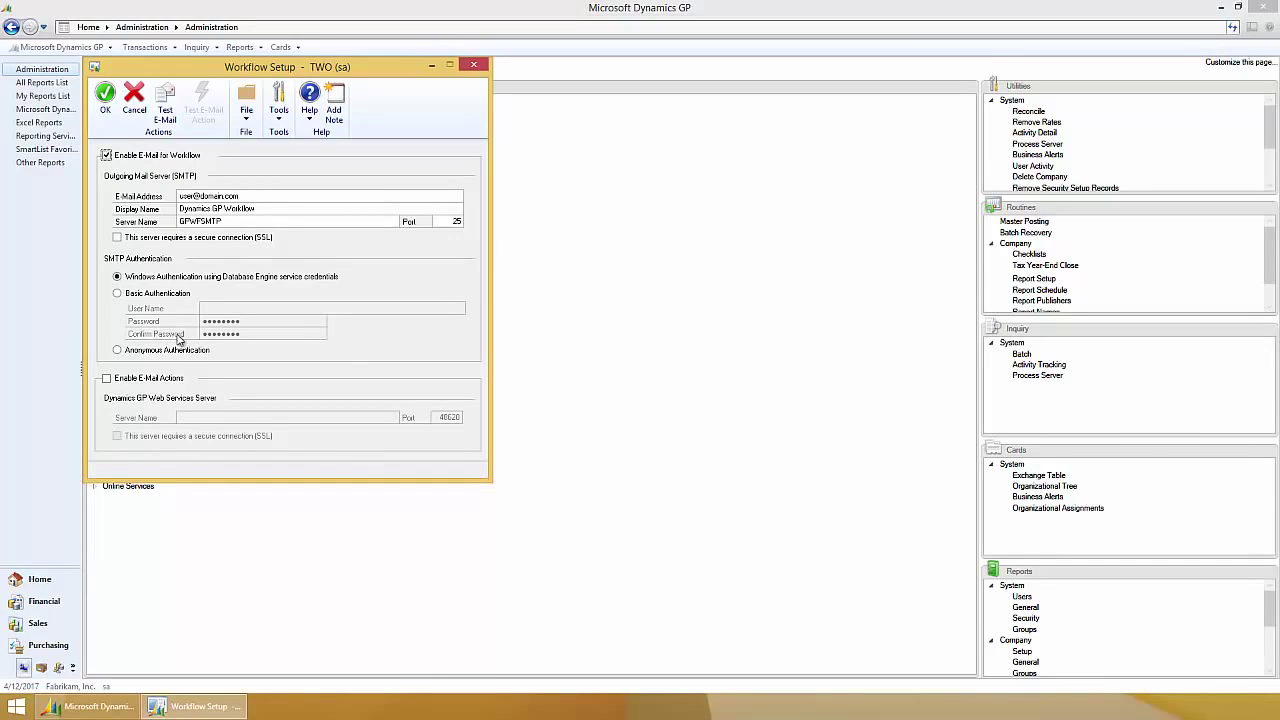
# Enable e-mail actions in the workflow setup and close the setup window
pyautogui.click(156, 380)
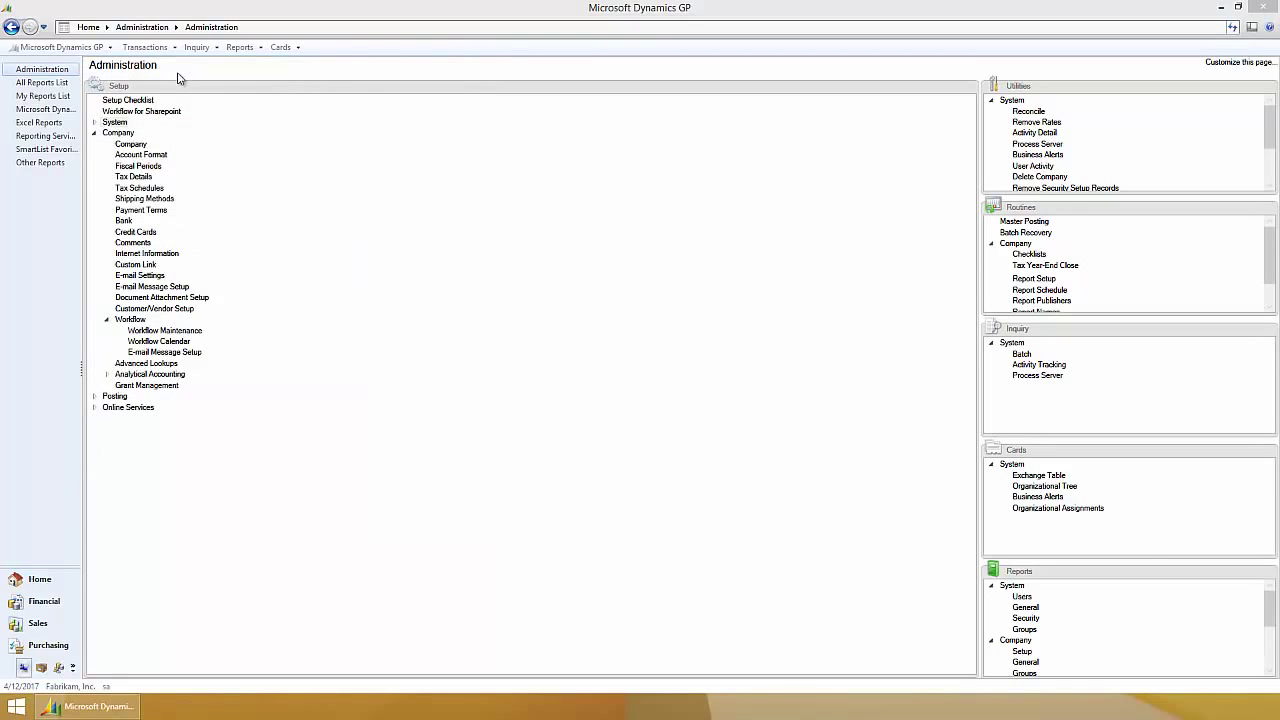
pyautogui.click(175, 73)
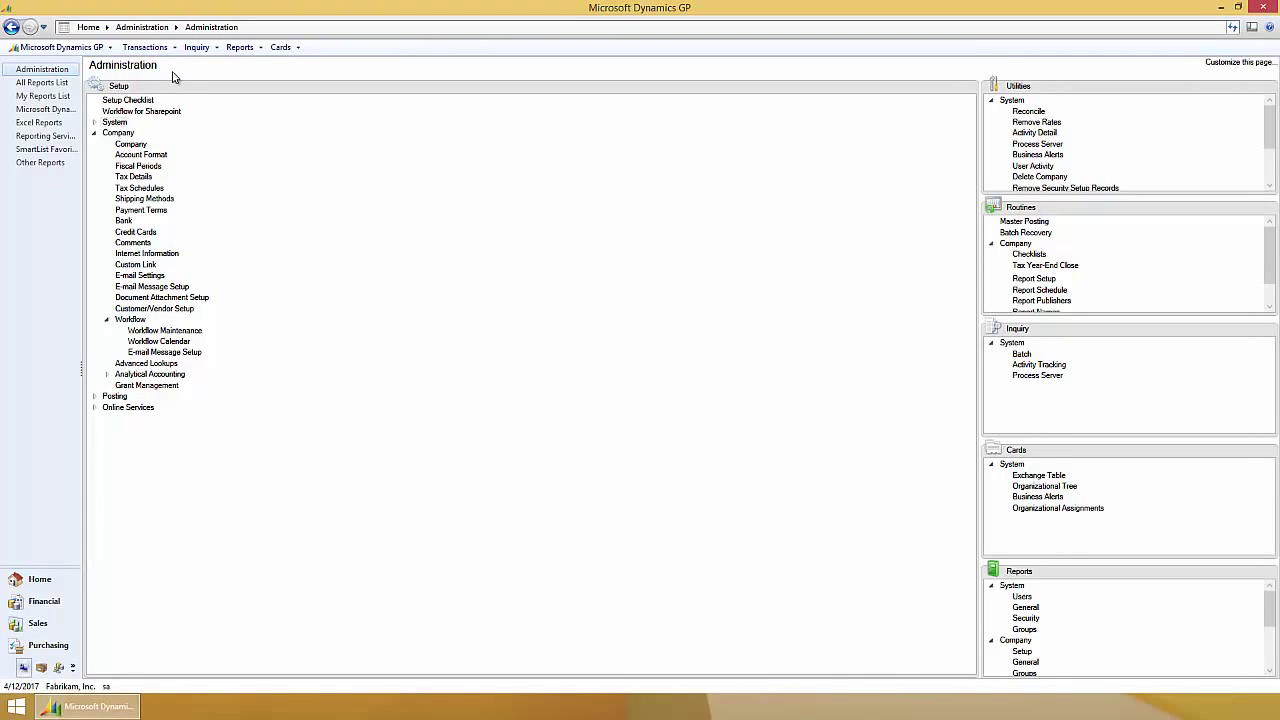
# Open the company's Workflow Calendar to review its work days and non-work days, and close it
pyautogui.click(85, 50)
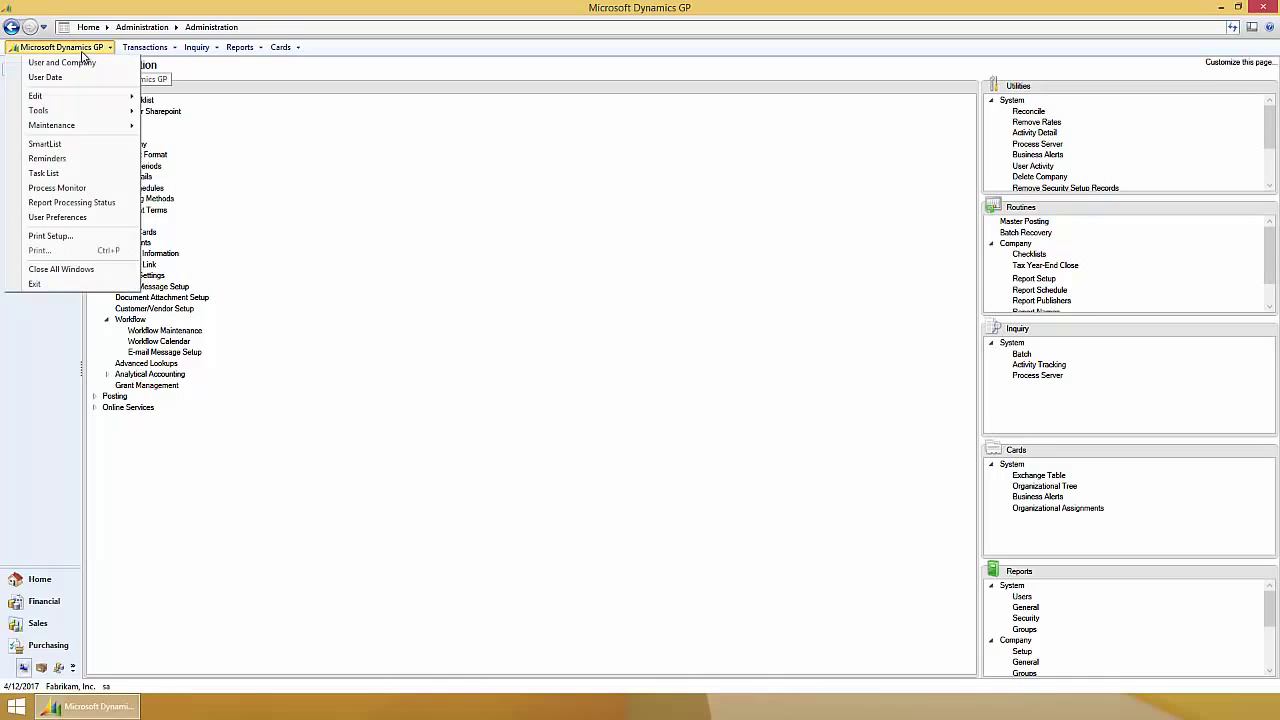
pyautogui.moveTo(115, 111)
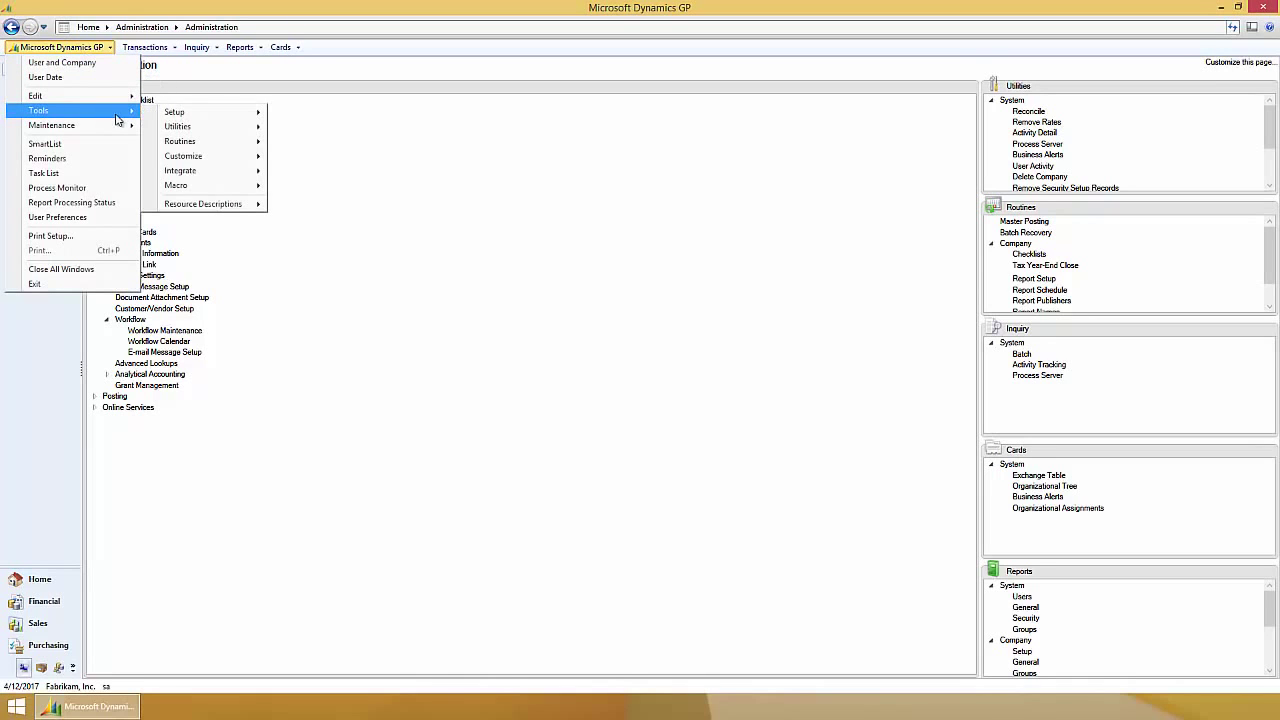
pyautogui.moveTo(173, 113)
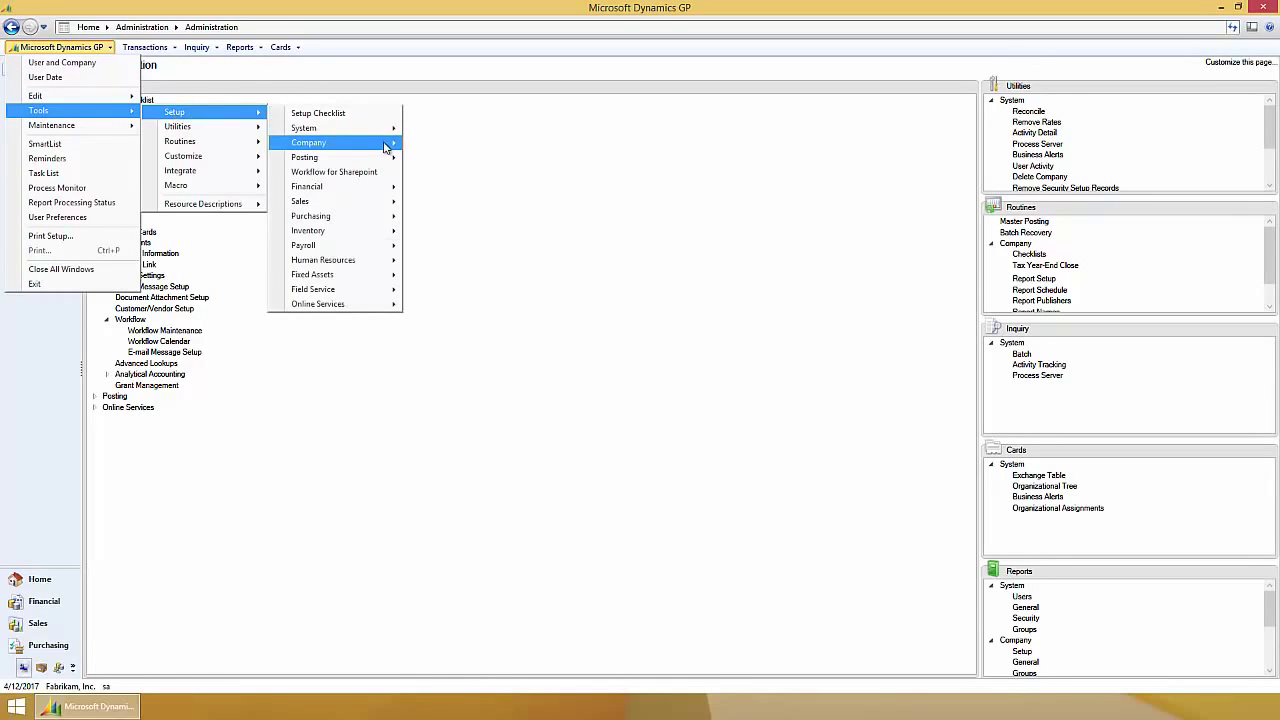
pyautogui.moveTo(398, 145)
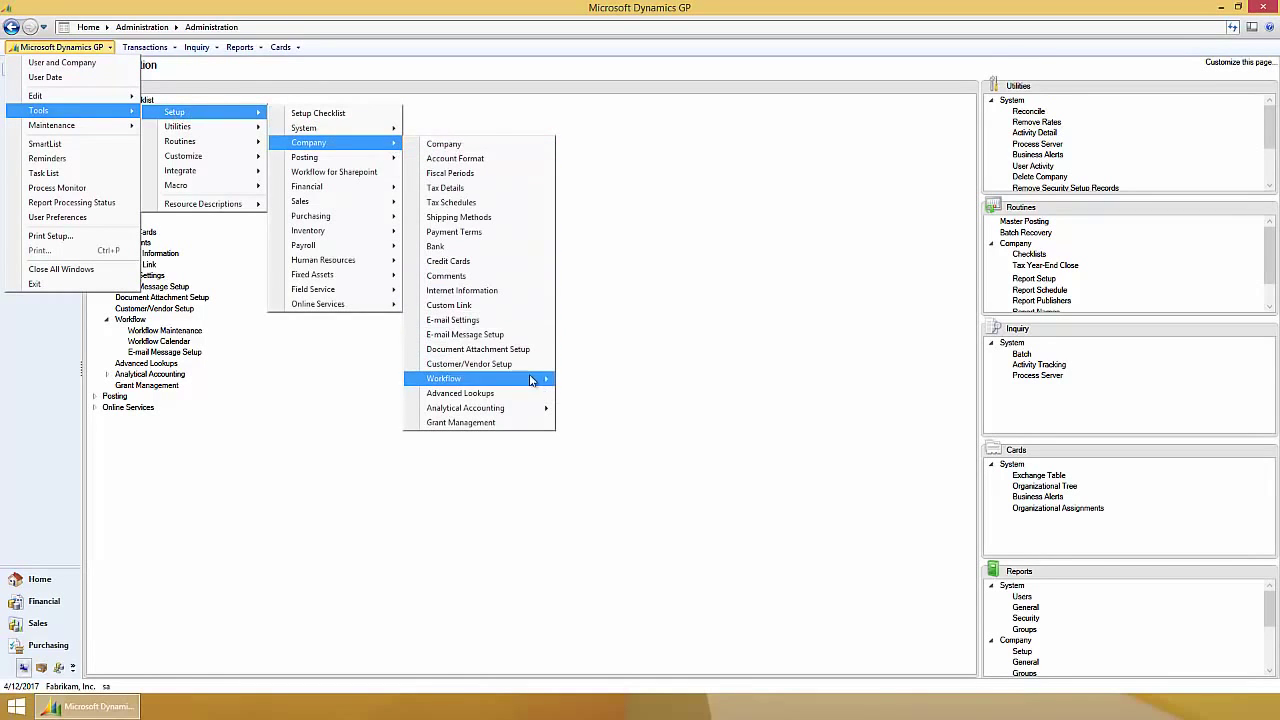
pyautogui.moveTo(532, 380)
pyautogui.click(635, 396)
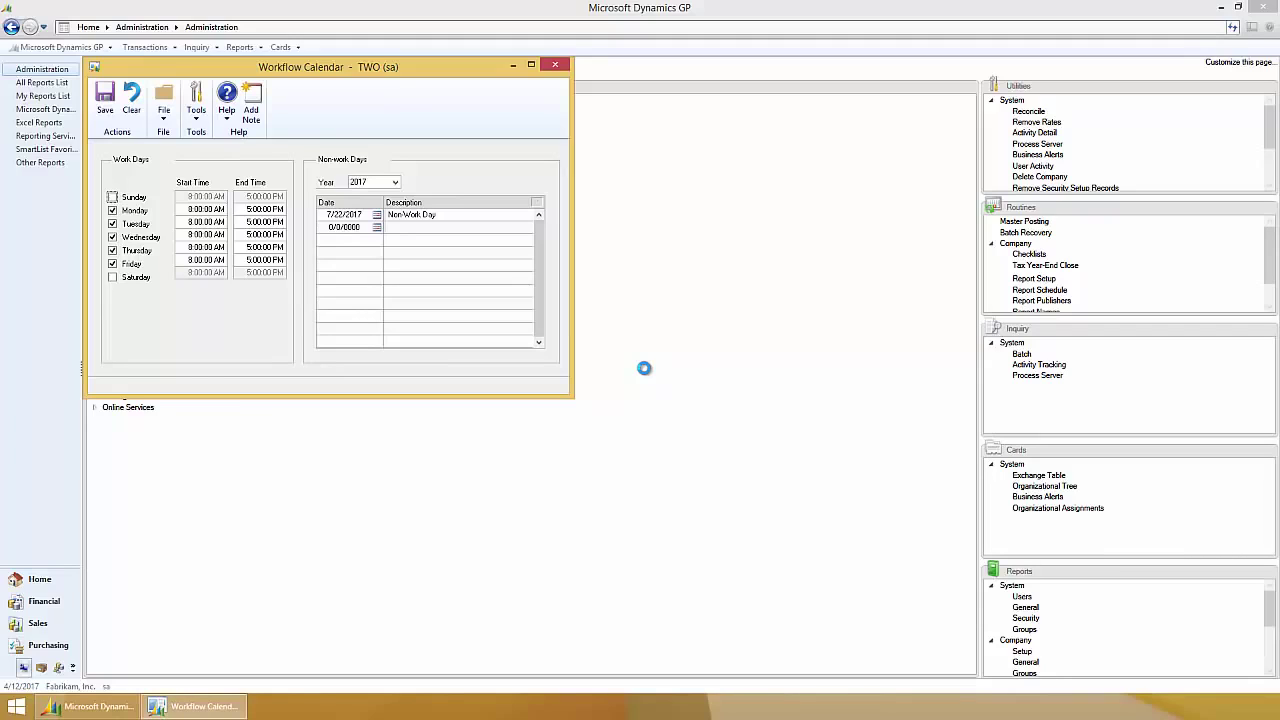
pyautogui.click(555, 64)
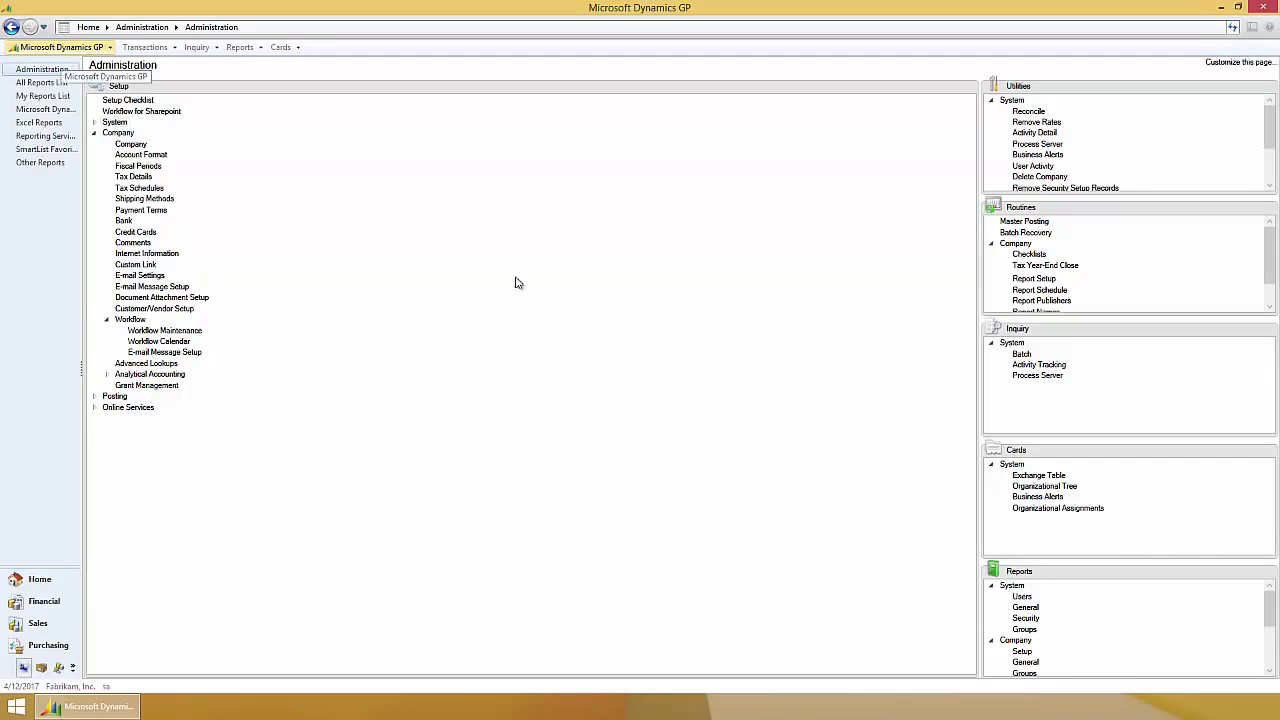
# Open the company's workflow E-mail Message Setup
pyautogui.click(61, 47)
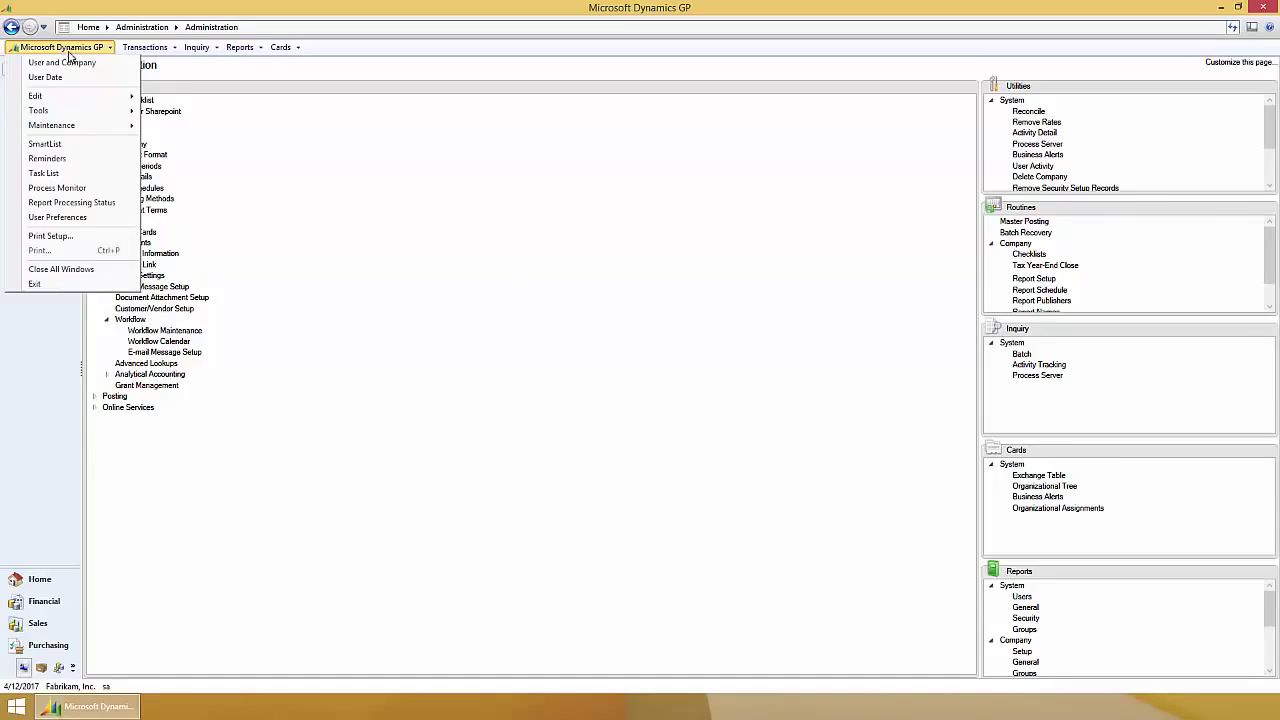
pyautogui.moveTo(101, 113)
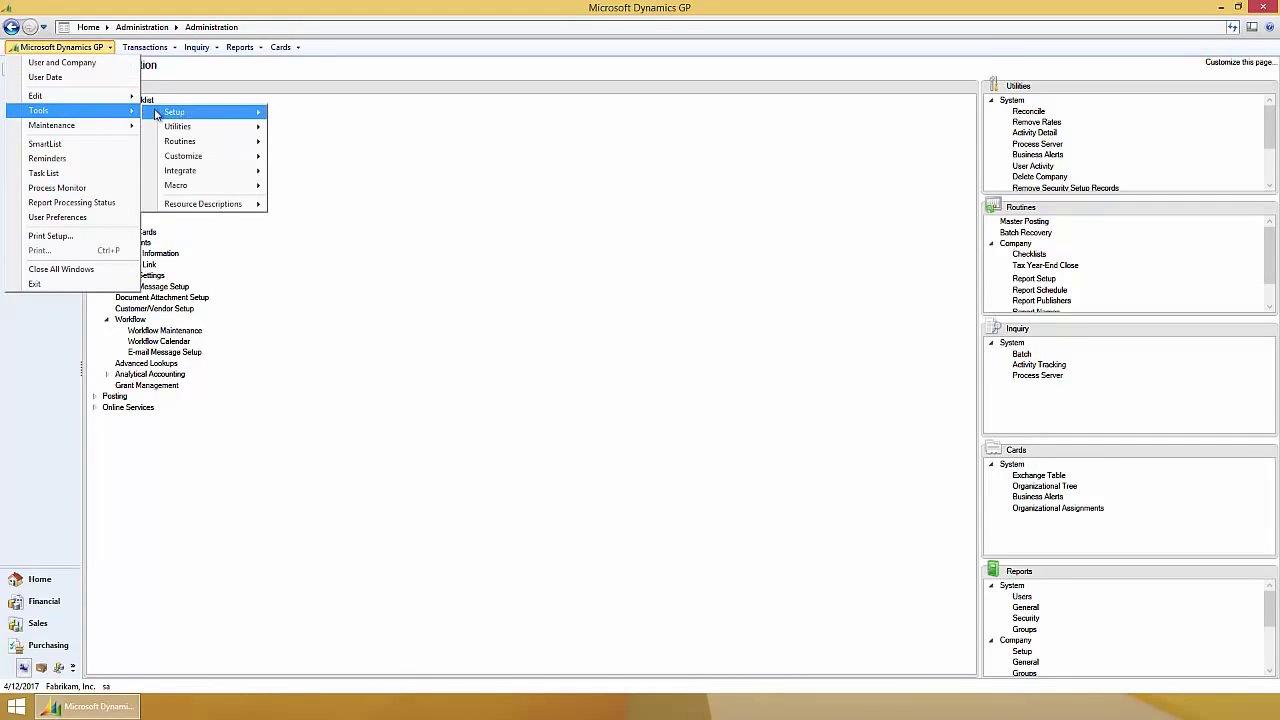
pyautogui.moveTo(195, 112)
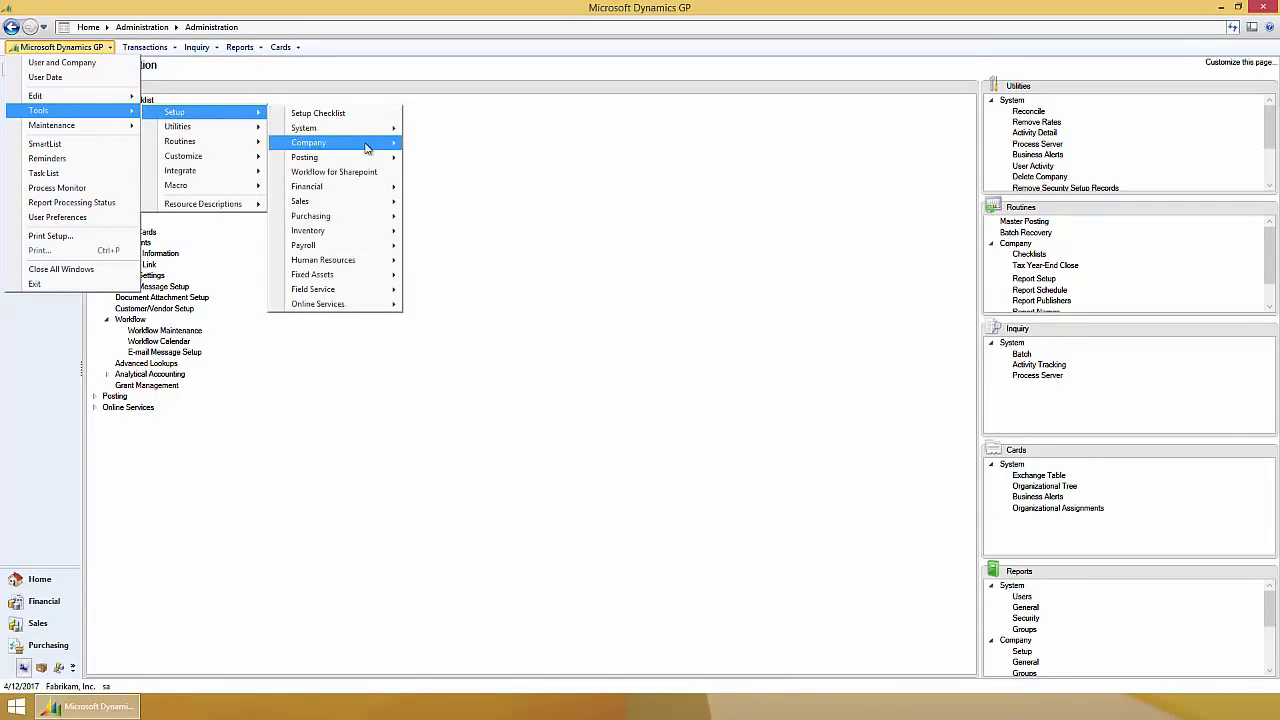
pyautogui.moveTo(380, 143)
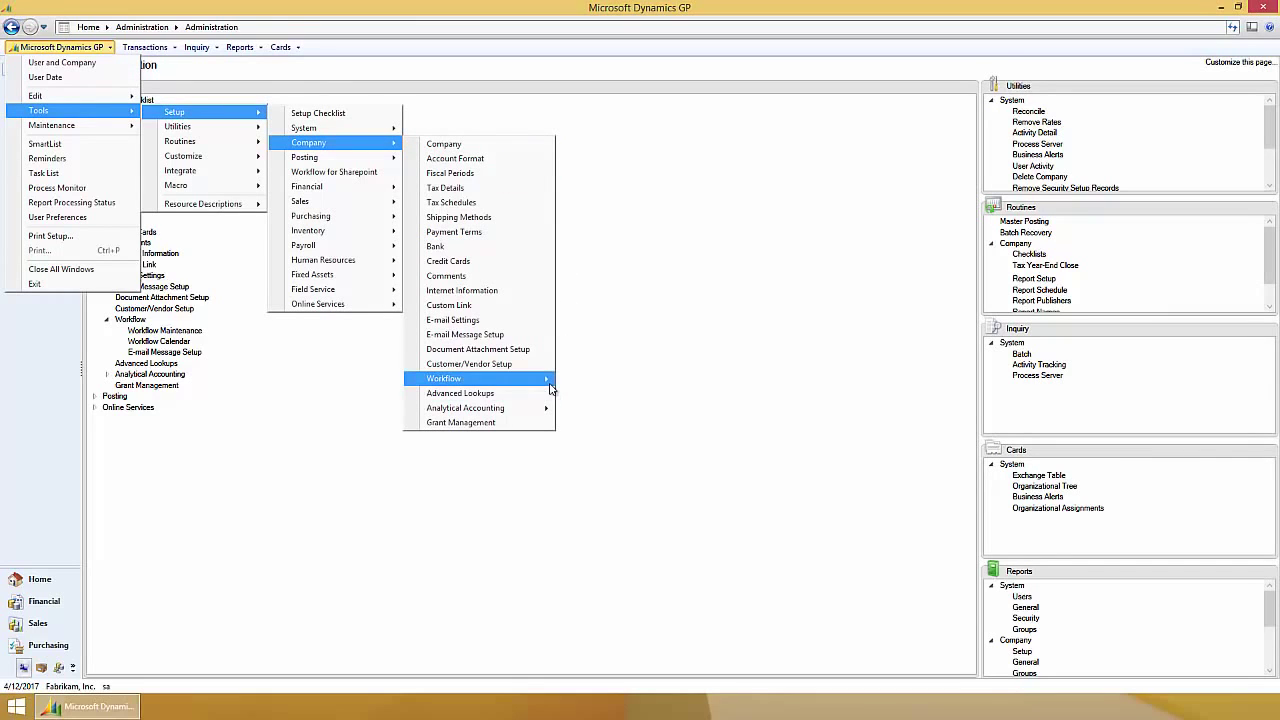
pyautogui.moveTo(545, 380)
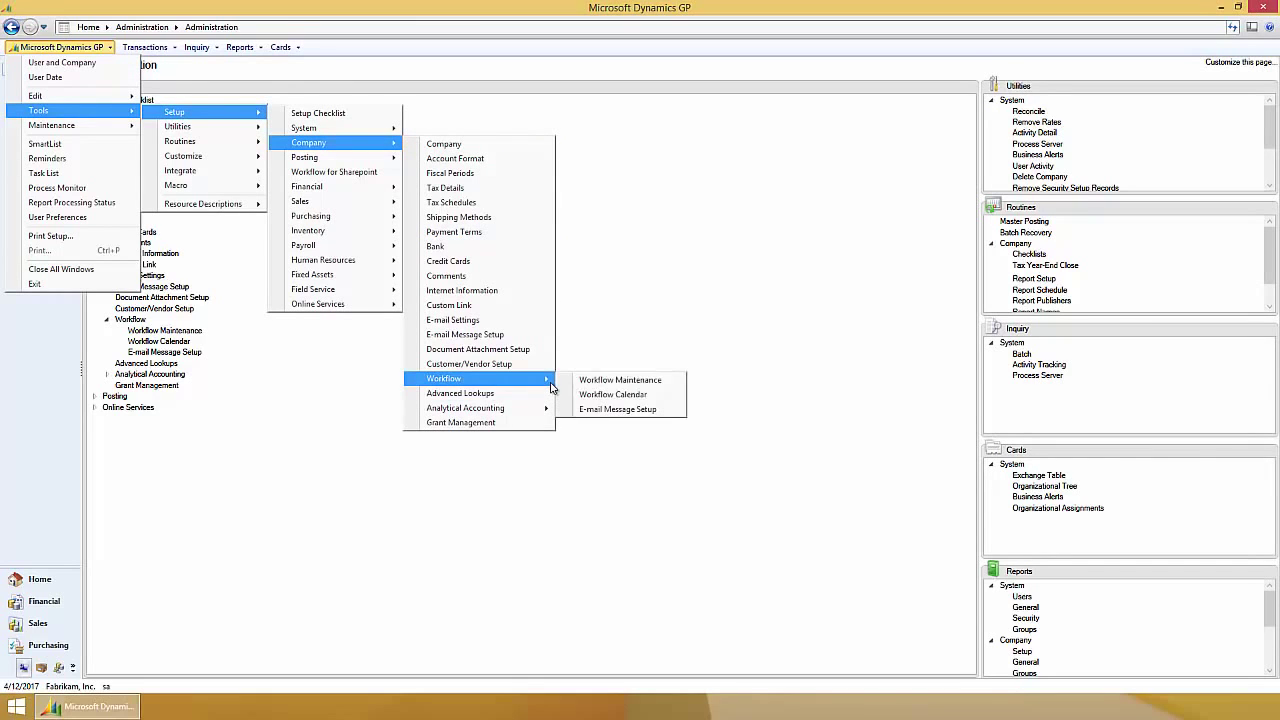
pyautogui.click(630, 411)
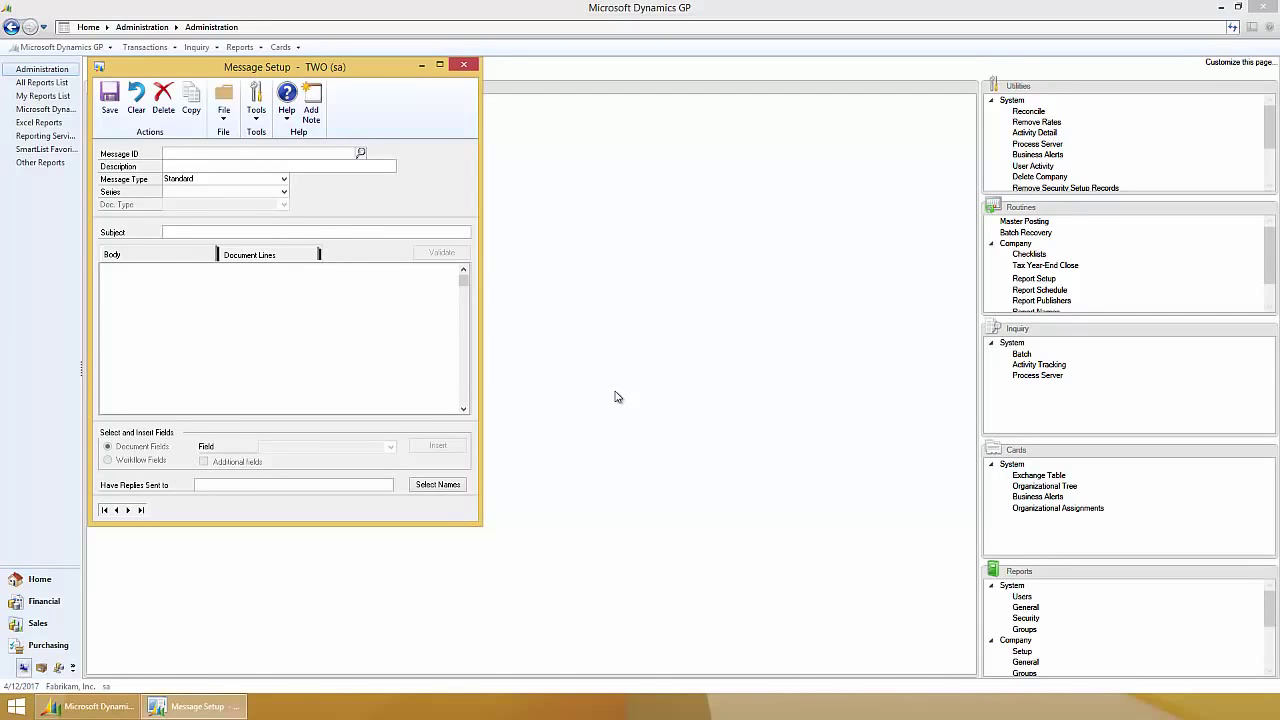
# Load the WF ASSIGN PO APPROVAL* message and review its body and available document line fields
pyautogui.click(361, 153)
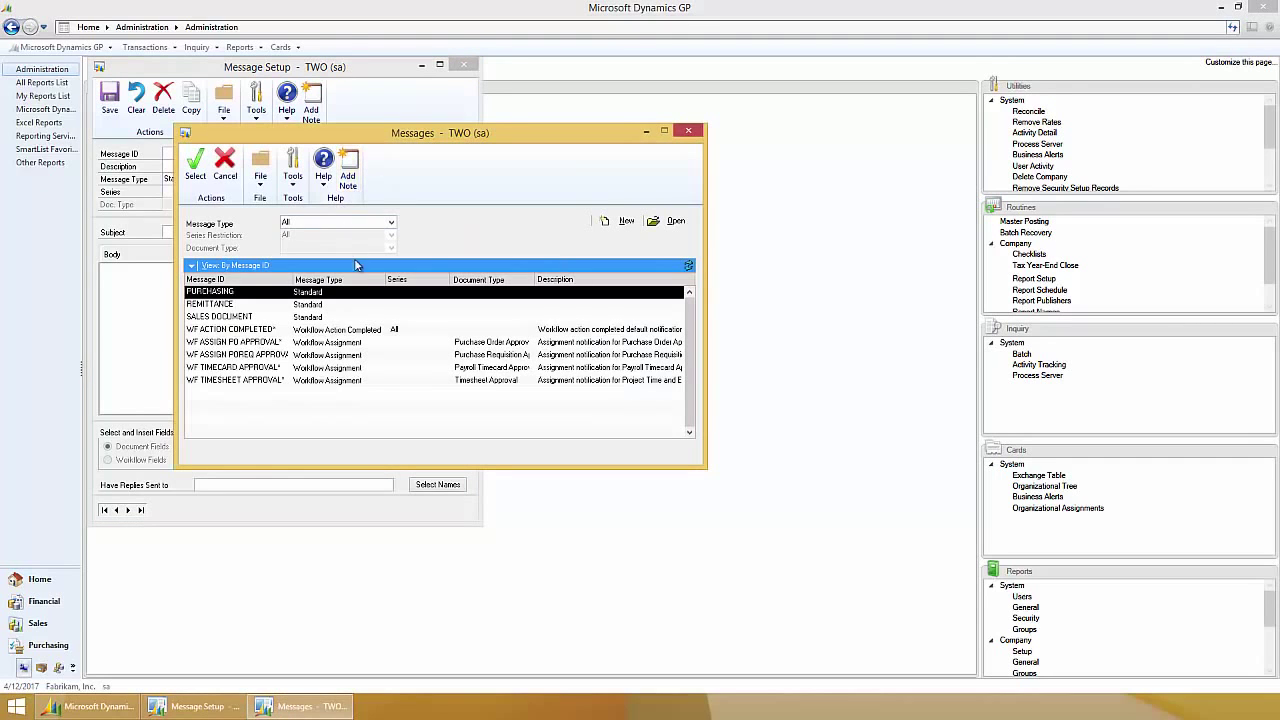
pyautogui.doubleClick(366, 343)
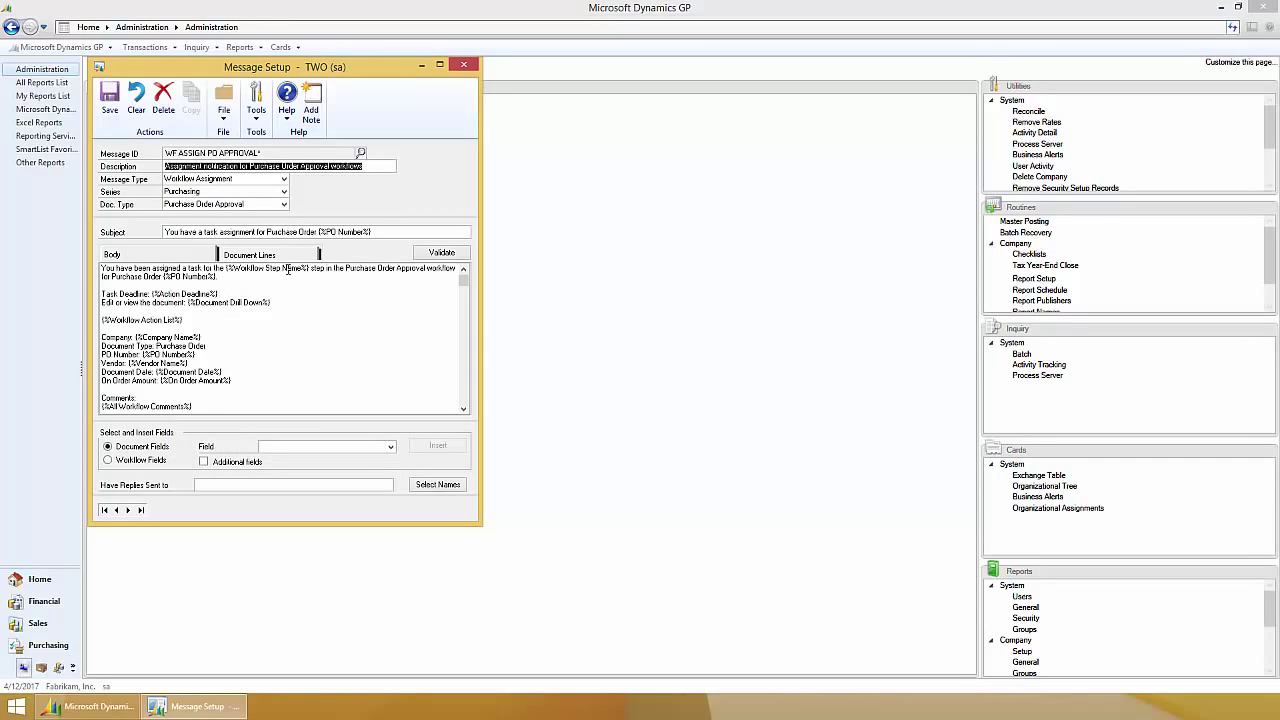
pyautogui.click(277, 258)
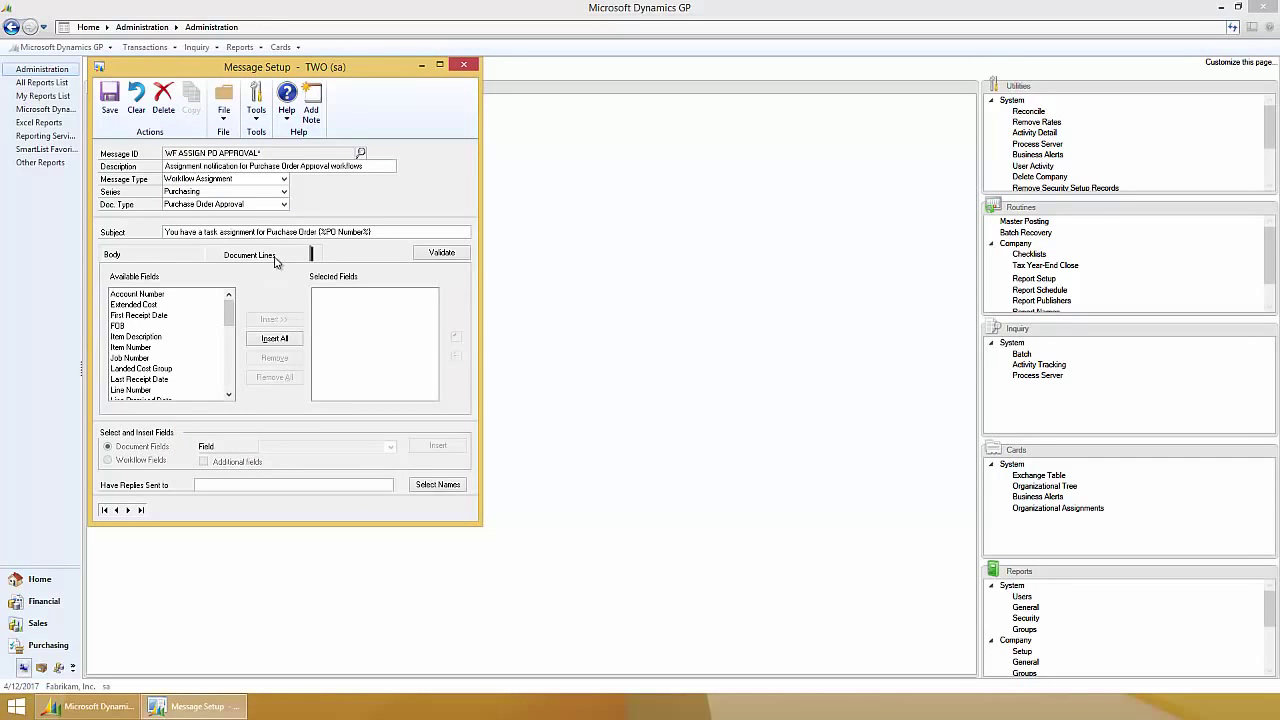
pyautogui.click(162, 258)
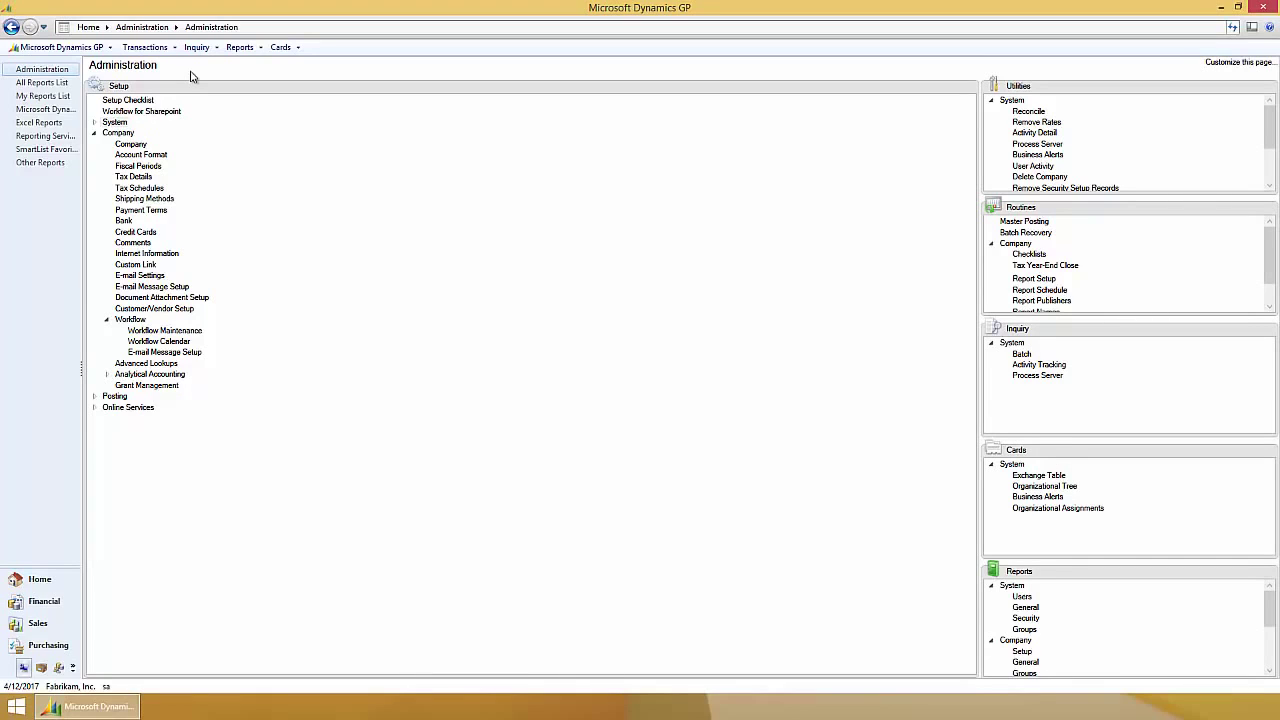
# Open Workflow Maintenance from the company workflow setup
pyautogui.click(84, 52)
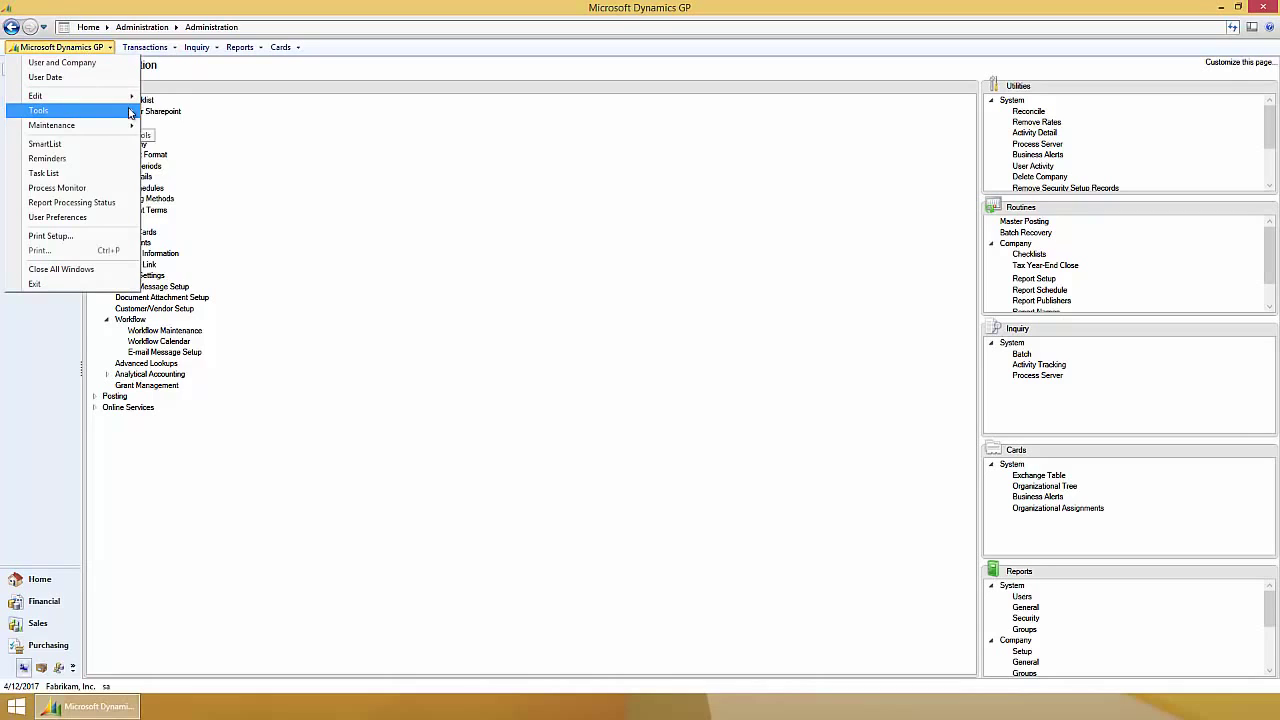
pyautogui.moveTo(131, 112)
pyautogui.moveTo(176, 114)
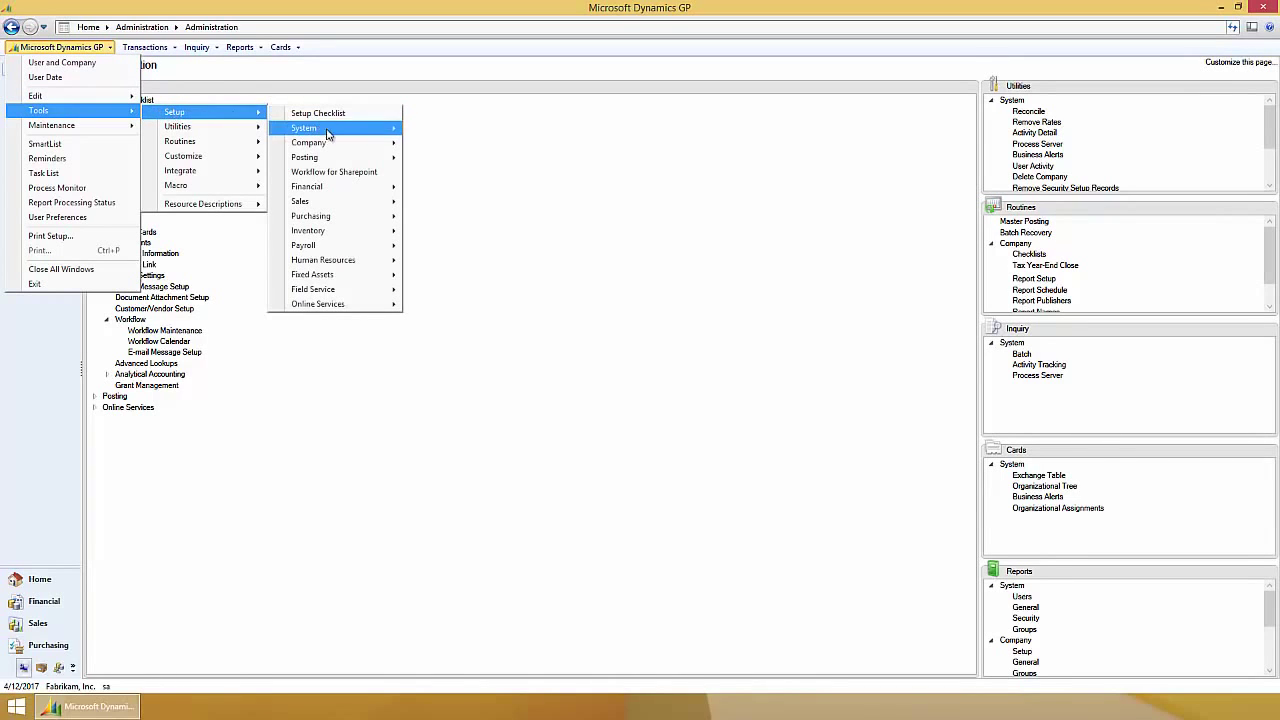
pyautogui.moveTo(345, 144)
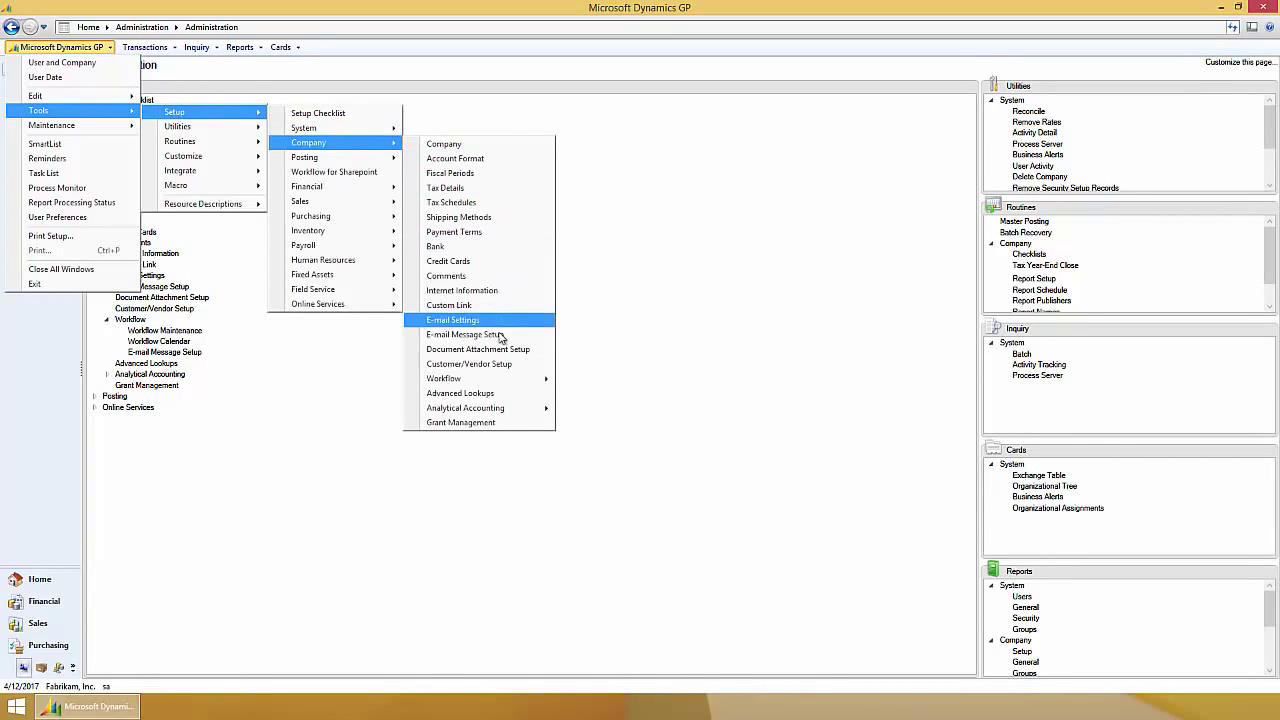
pyautogui.moveTo(545, 379)
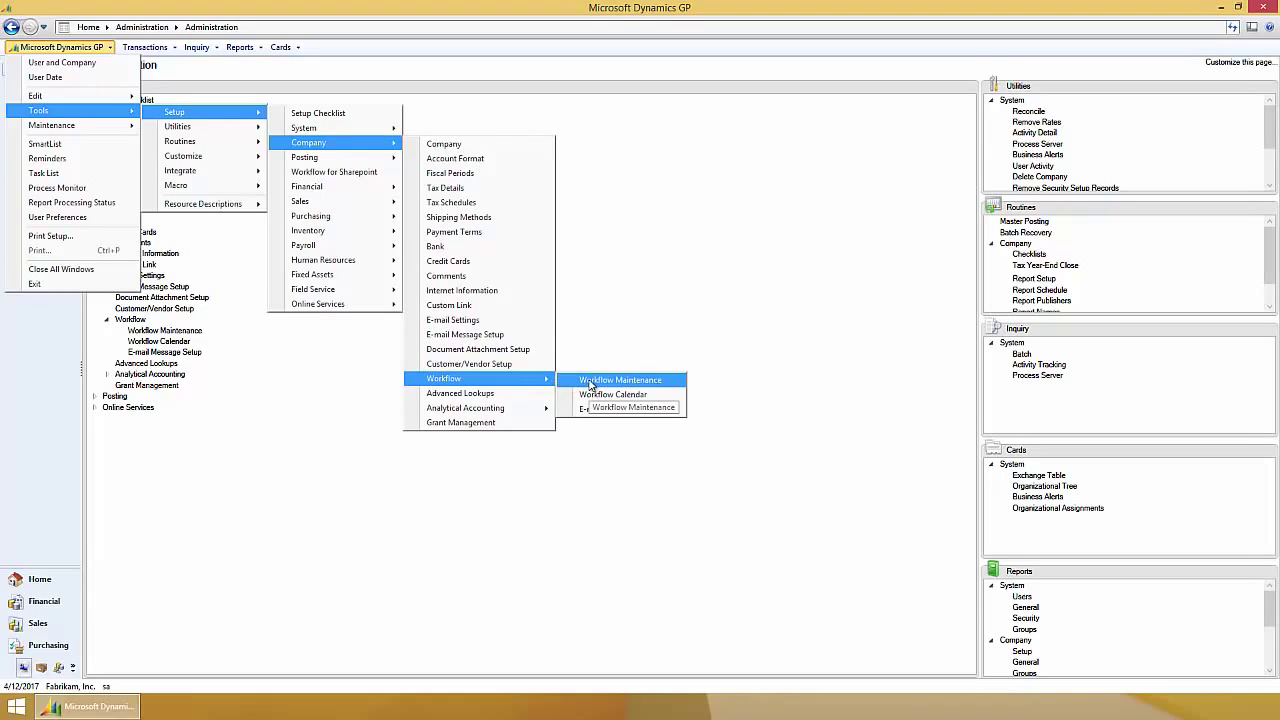
pyautogui.click(591, 382)
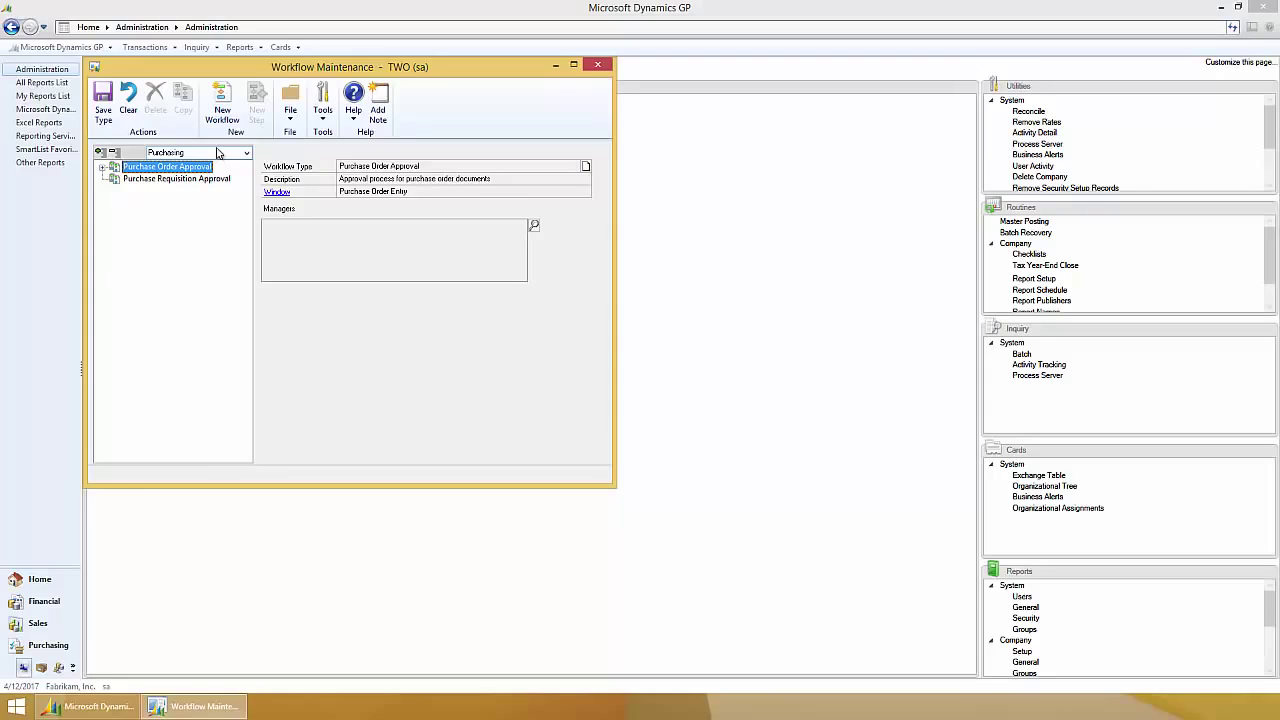
# Review the workflow types available for the Payroll and Project series
pyautogui.click(218, 156)
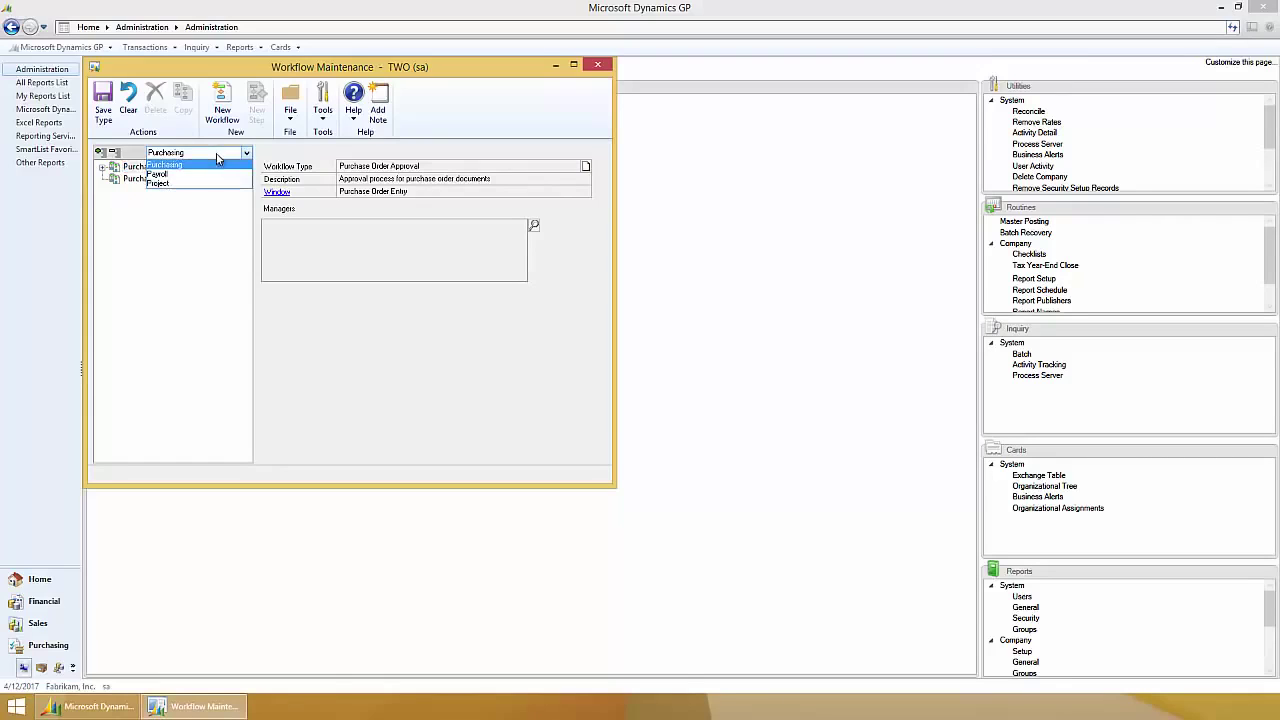
pyautogui.click(197, 176)
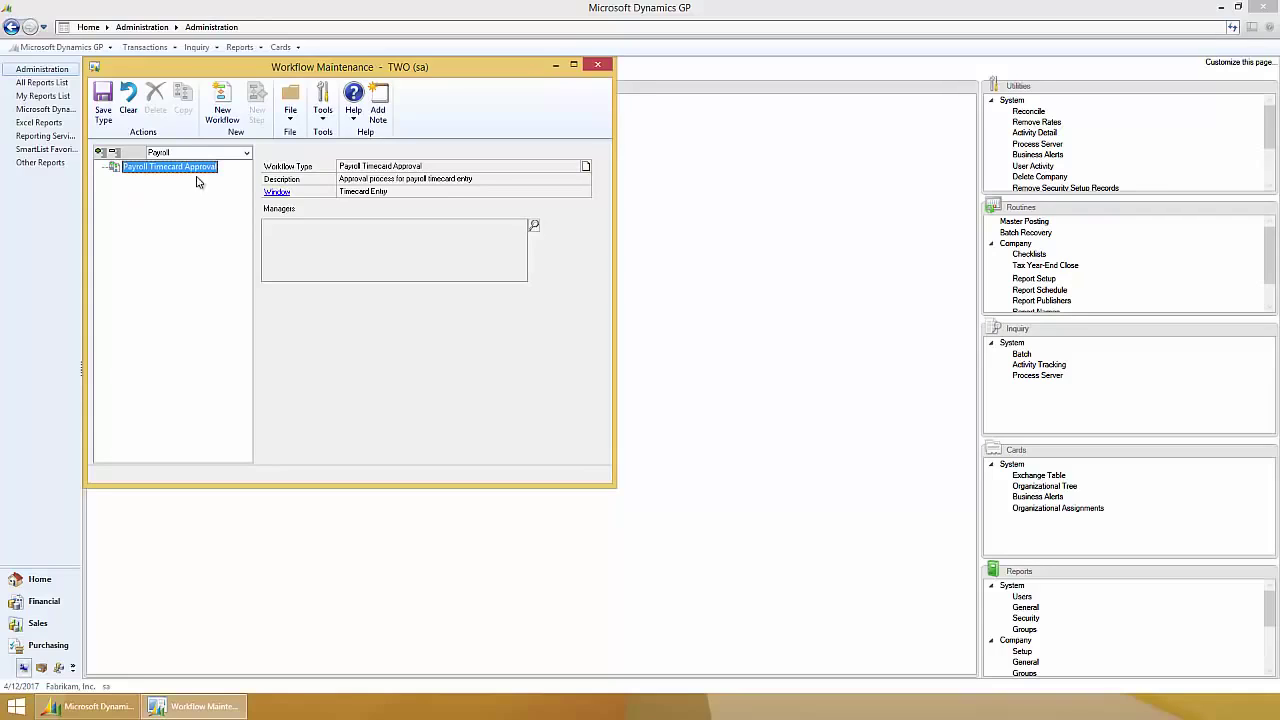
pyautogui.click(199, 155)
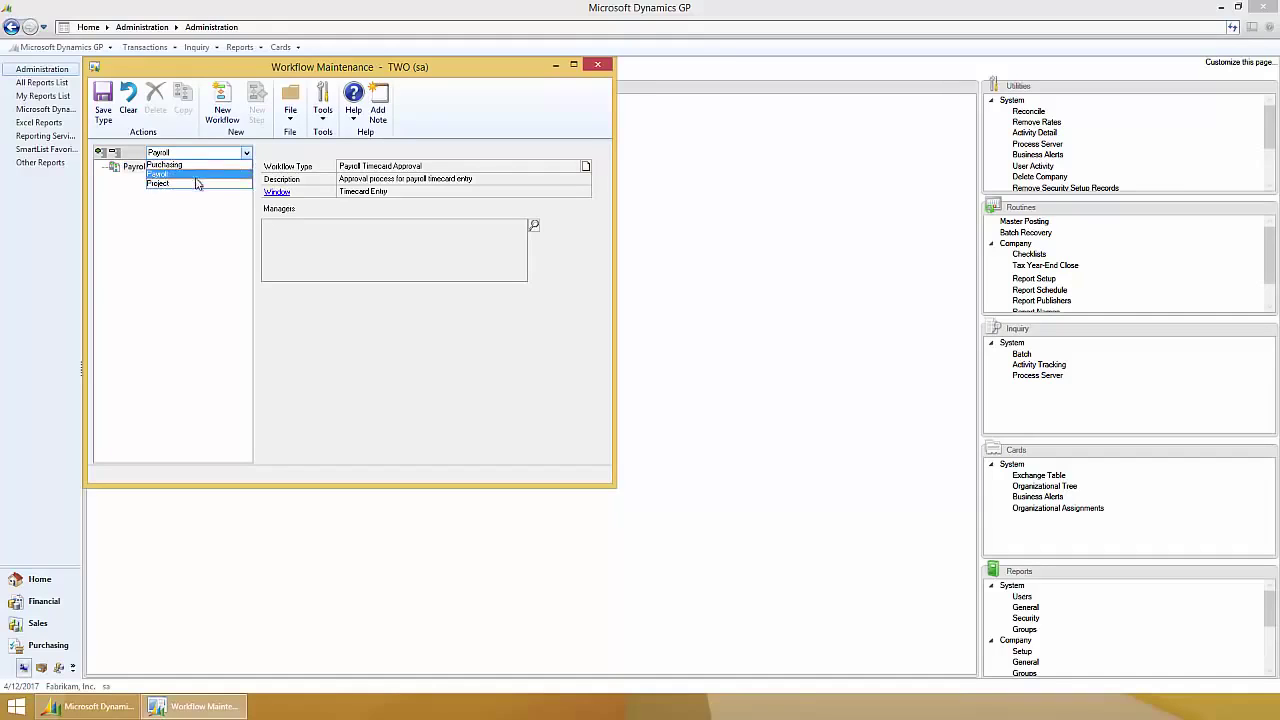
pyautogui.click(198, 184)
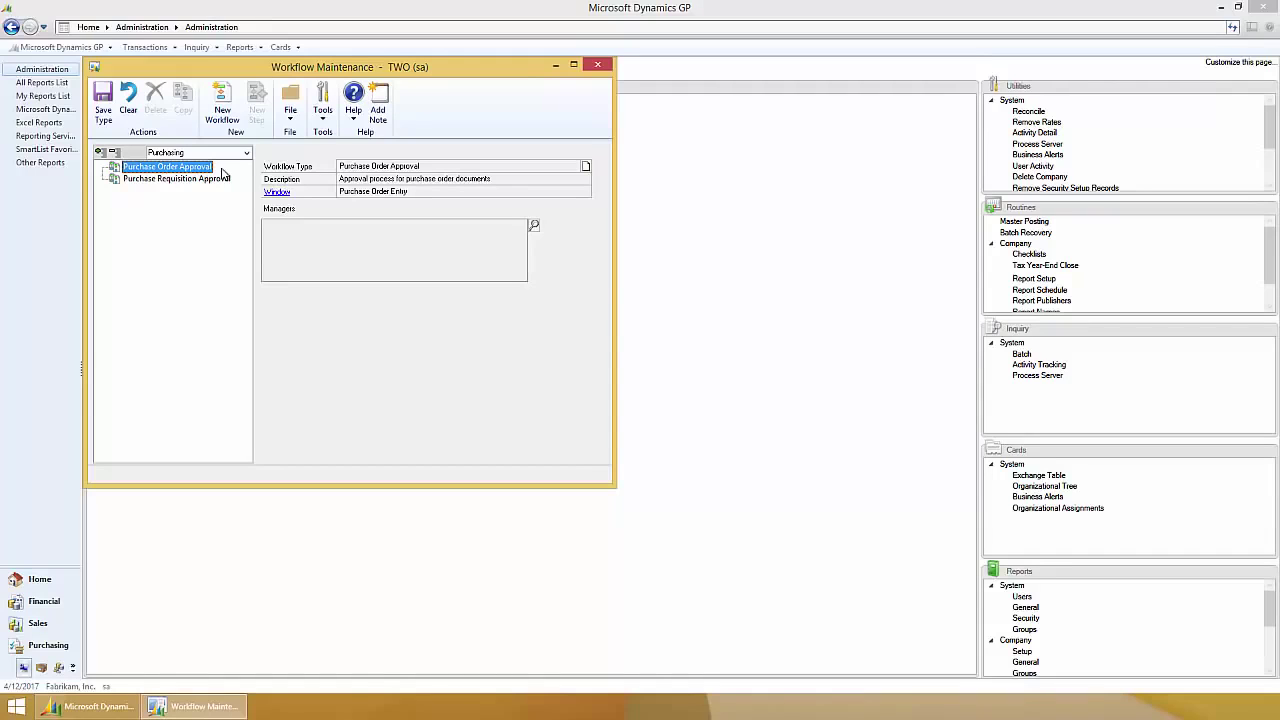
# Create a new workflow under Purchase Order Approval and enable sending notifications for completed actions
pyautogui.click(222, 110)
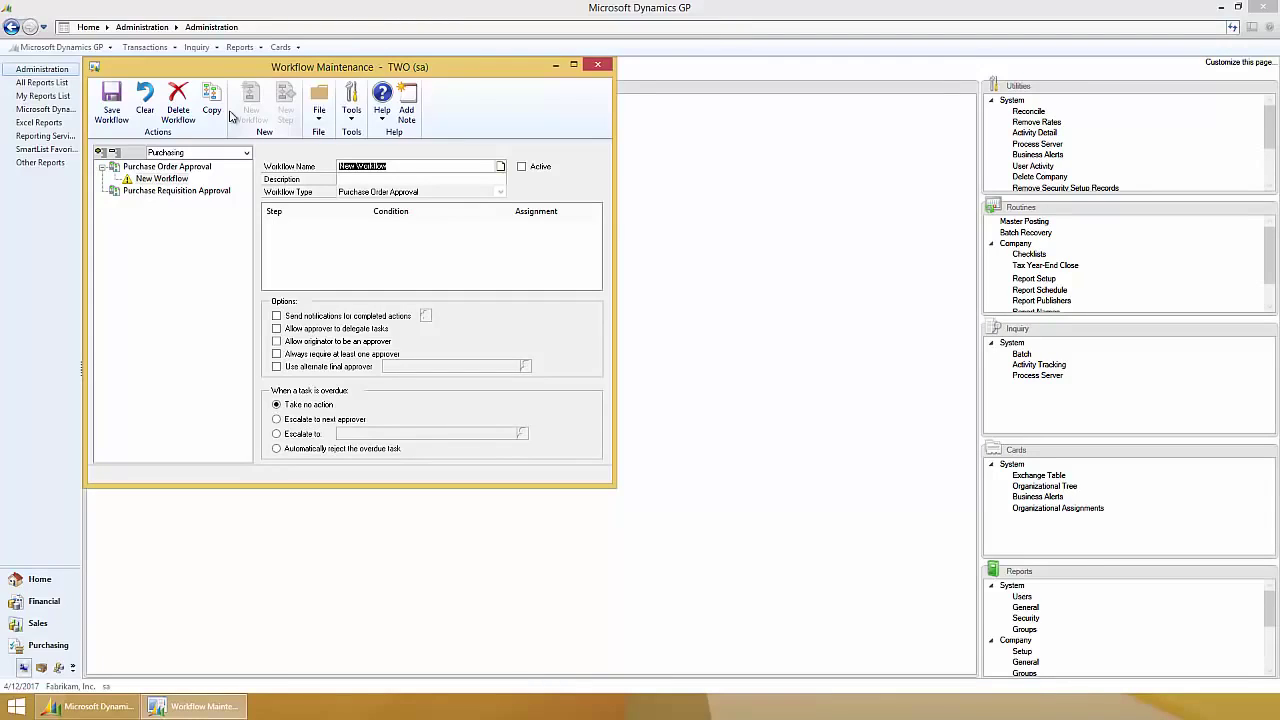
pyautogui.click(451, 322)
pyautogui.click(385, 318)
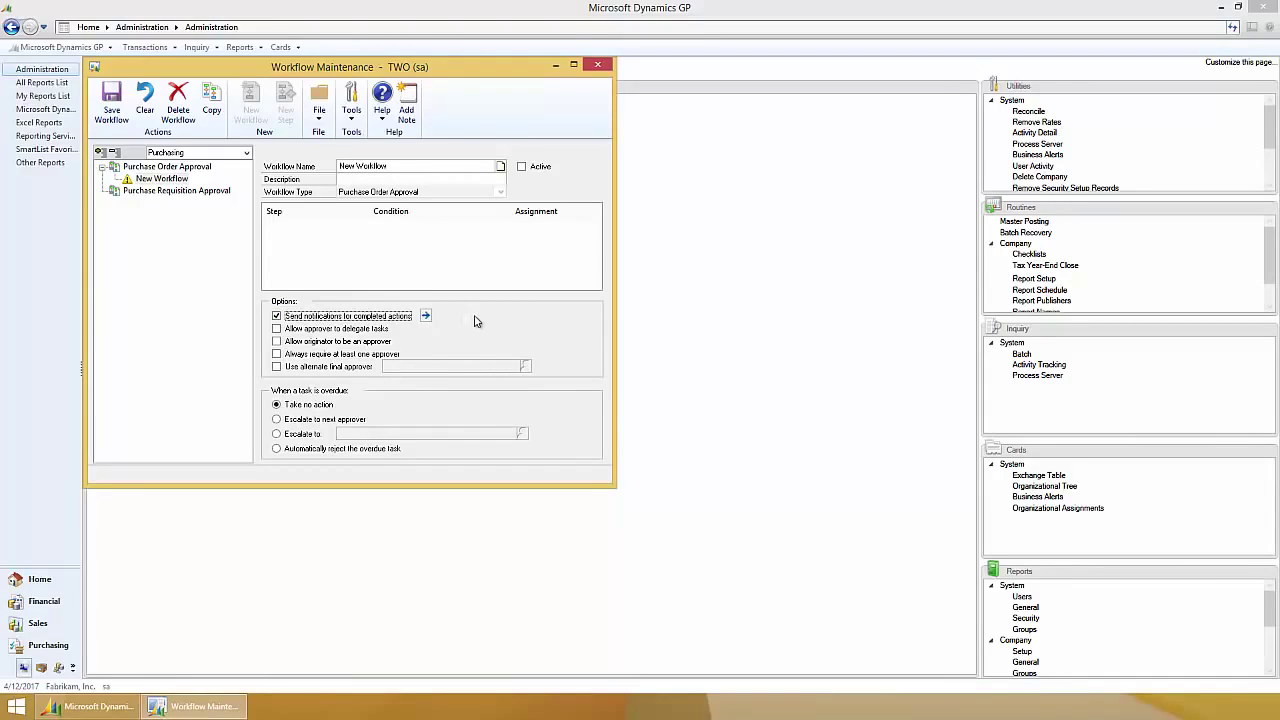
pyautogui.click(429, 316)
# Enable task delegation, the originator as approver, the requirement for at least one approver, and the alternate final approver option for the new workflow
pyautogui.click(299, 333)
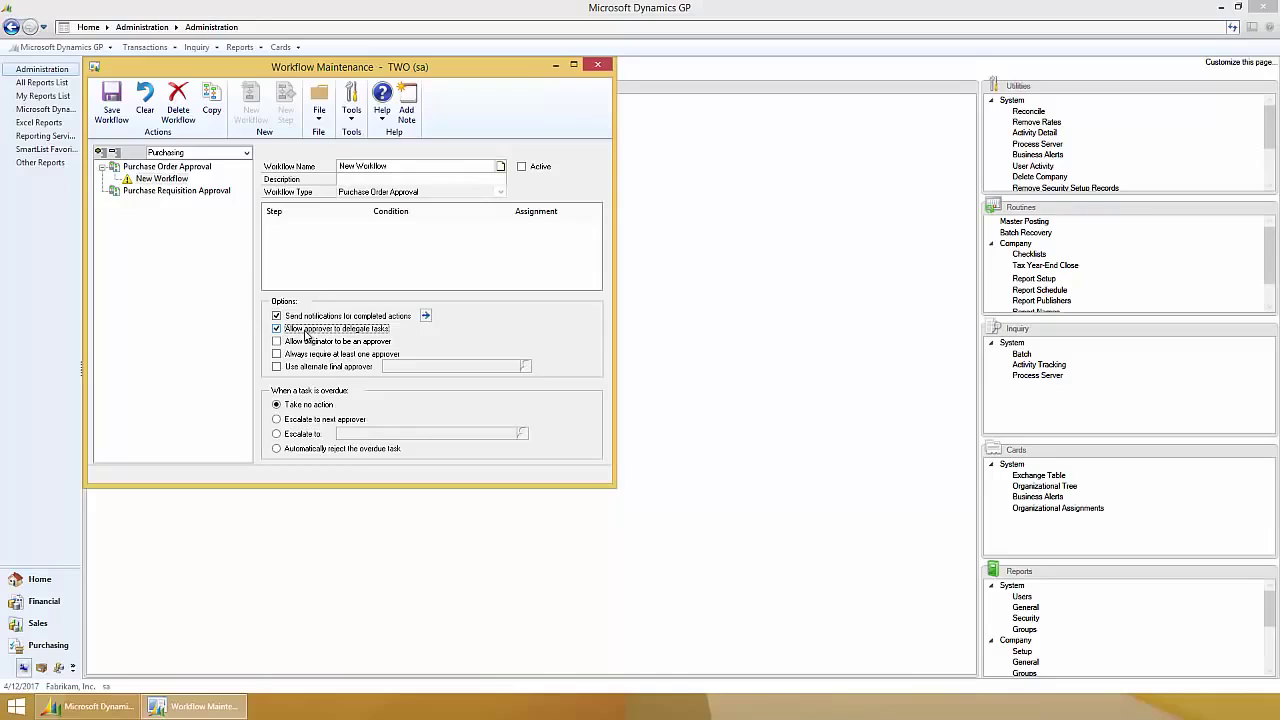
pyautogui.click(315, 344)
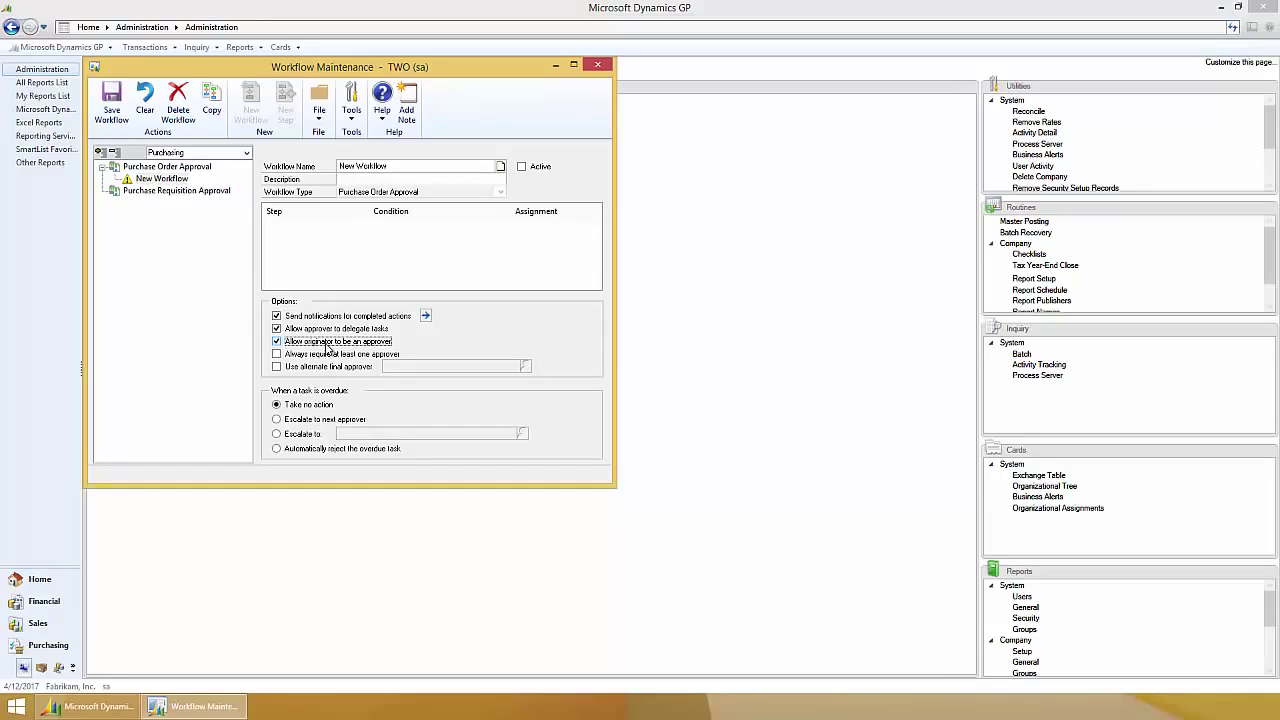
pyautogui.click(384, 357)
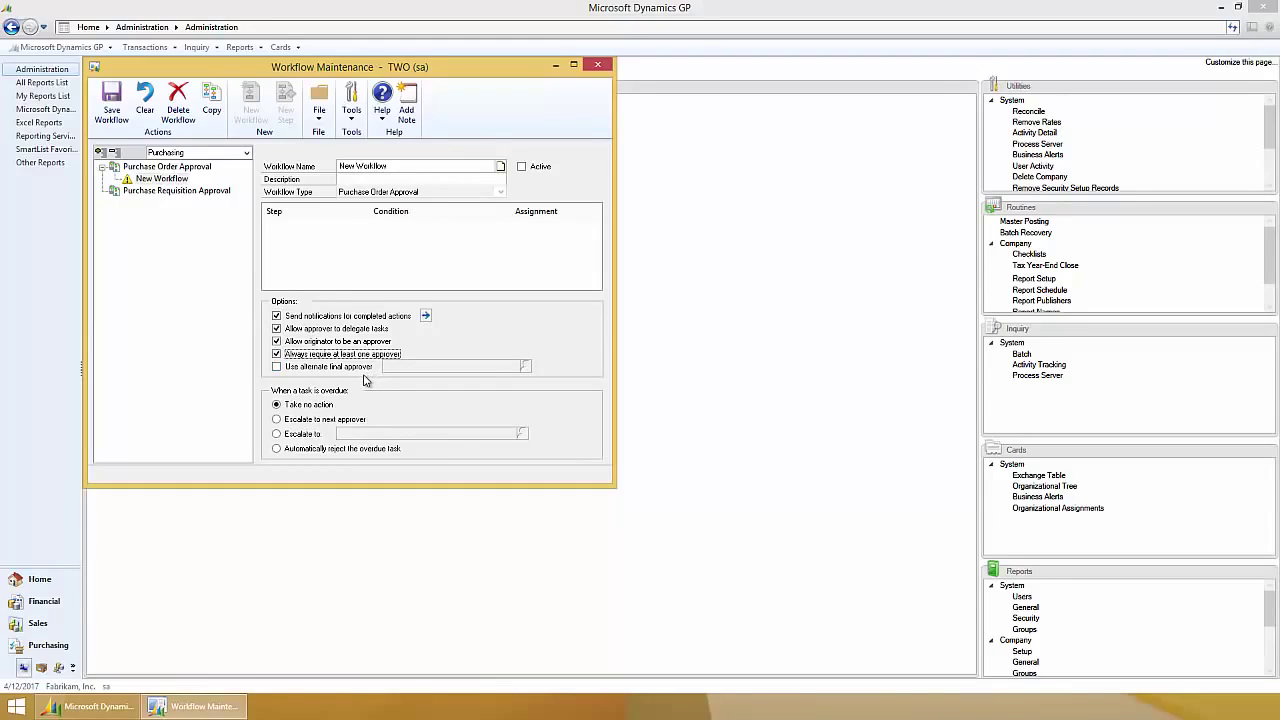
pyautogui.click(364, 369)
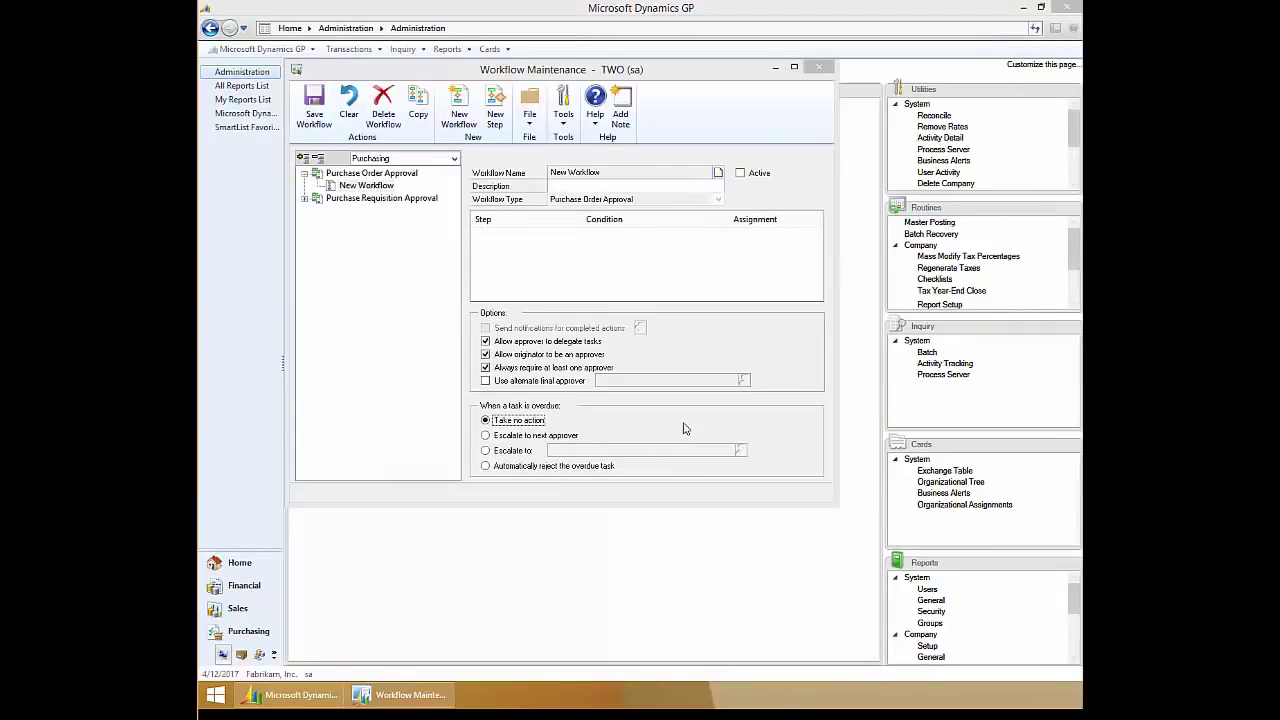
# Try both escalation options for overdue tasks and settle on automatically rejecting the overdue task
pyautogui.click(672, 430)
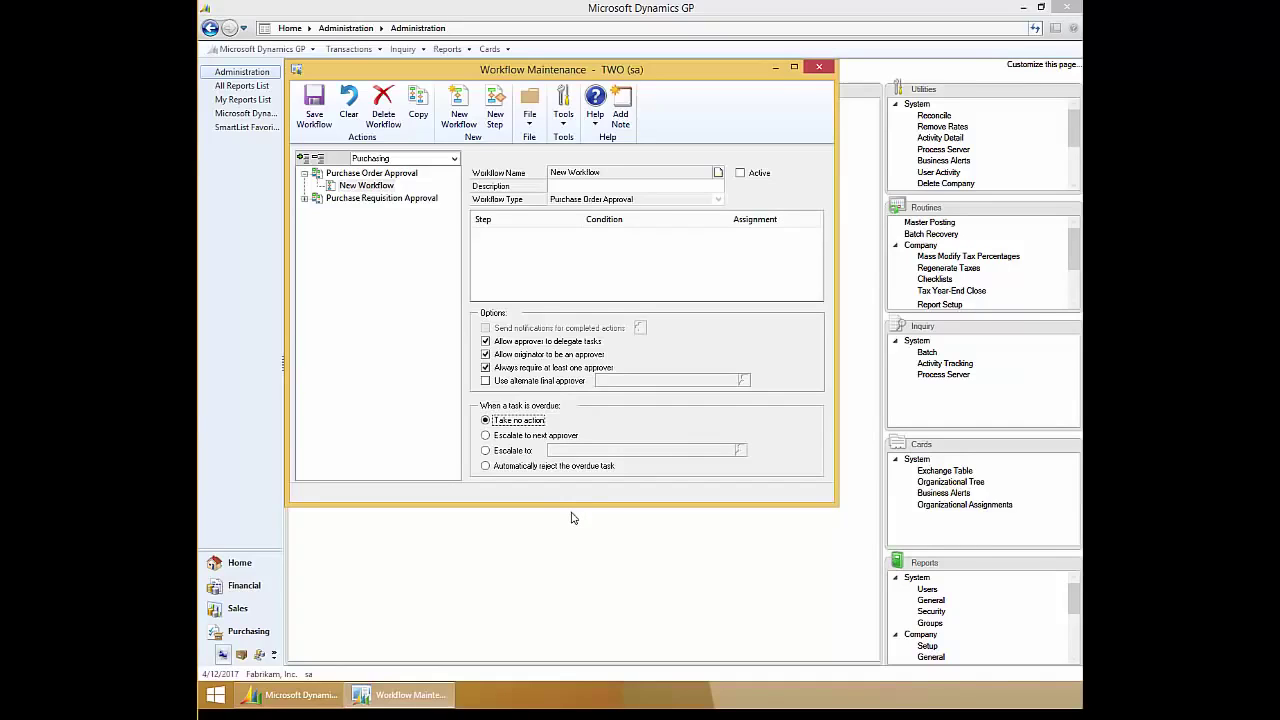
pyautogui.click(543, 437)
pyautogui.click(519, 452)
pyautogui.click(527, 468)
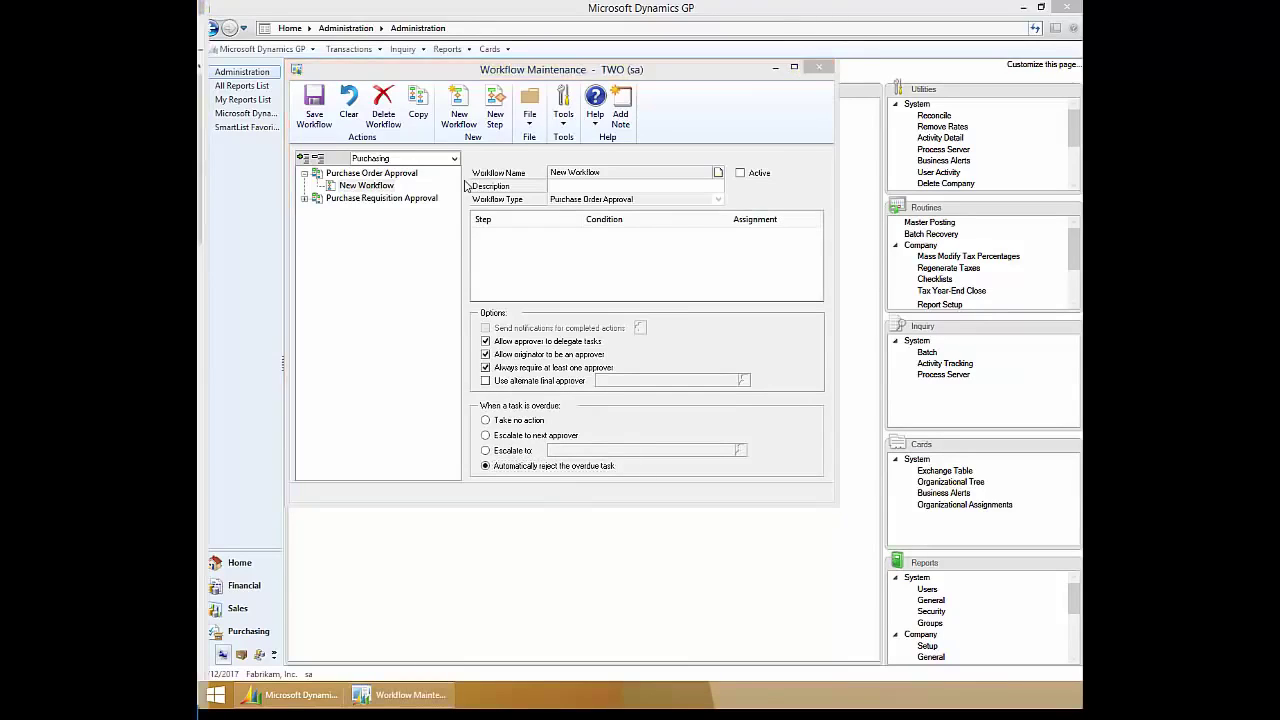
# Add a new step to the New Workflow under Purchase Order Approval, keeping Approval as its step type
pyautogui.click(467, 187)
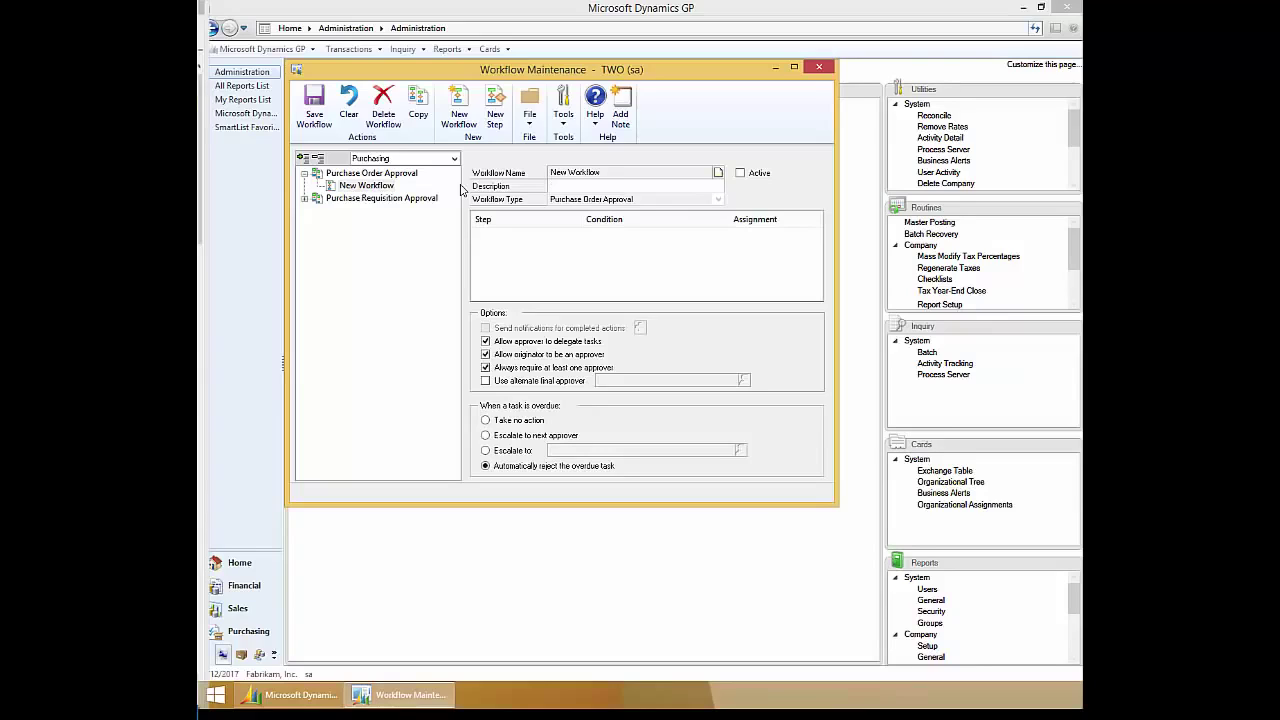
pyautogui.click(371, 190)
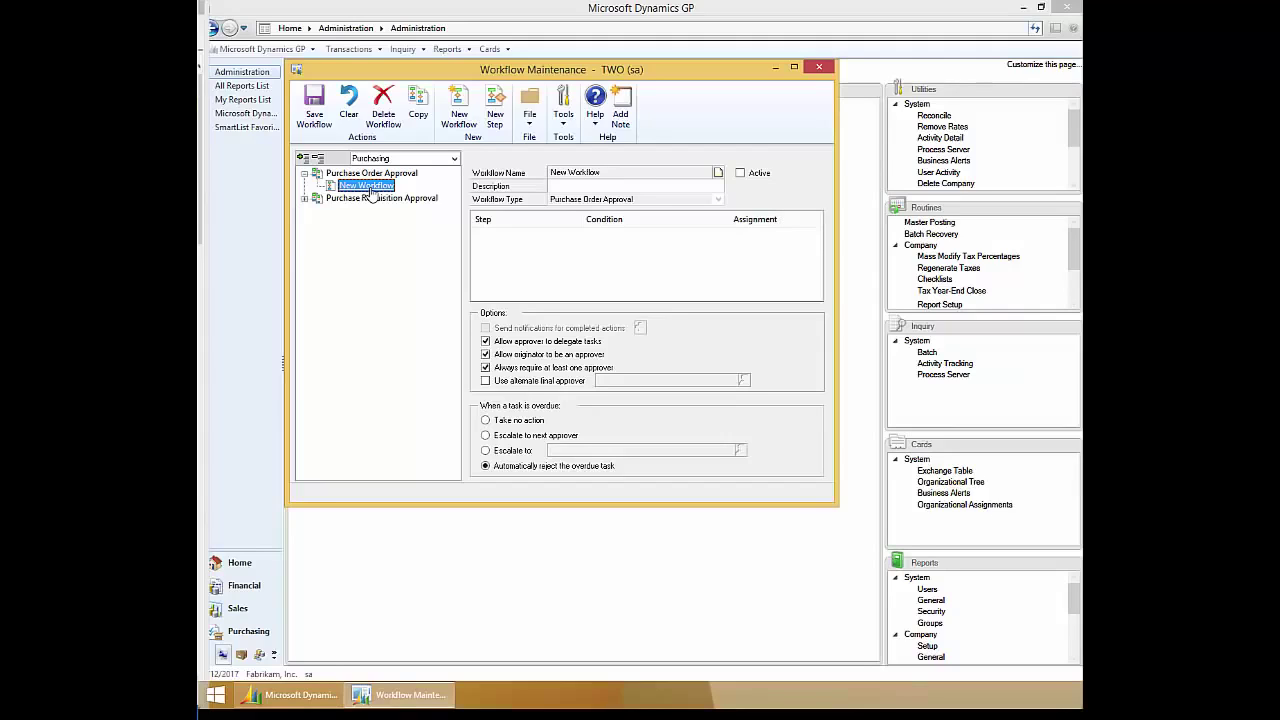
pyautogui.click(495, 103)
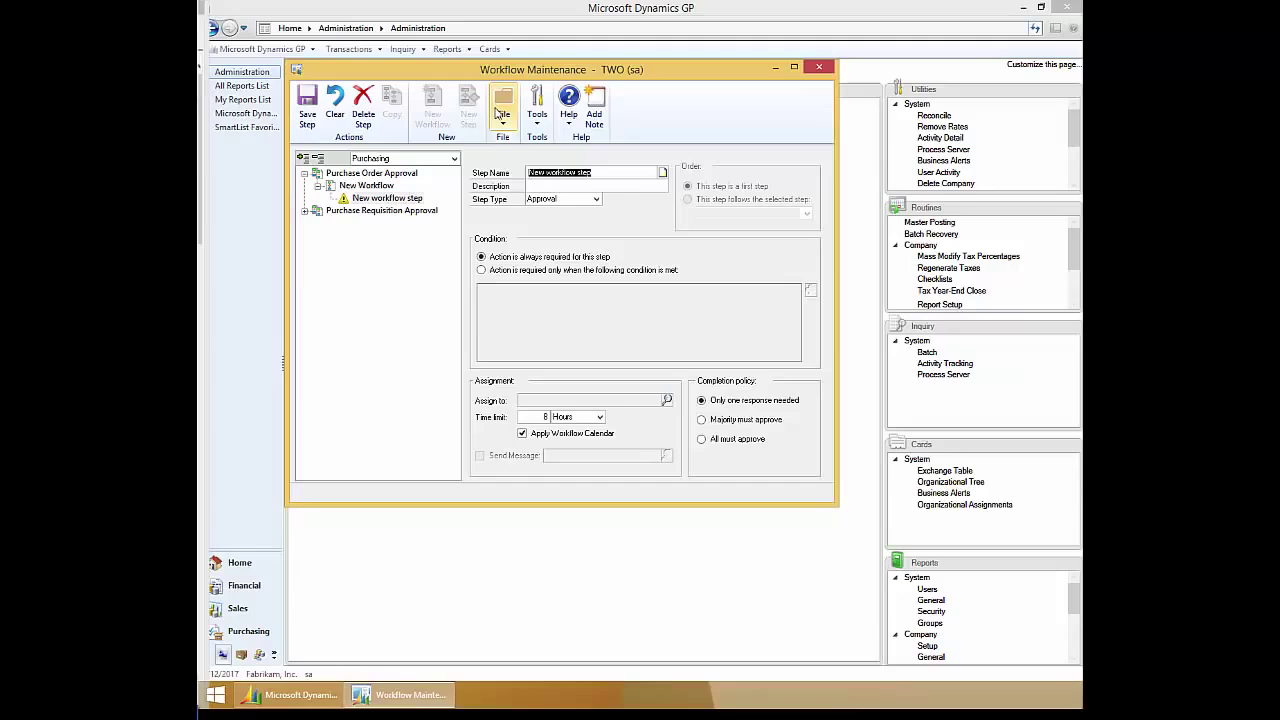
pyautogui.click(595, 186)
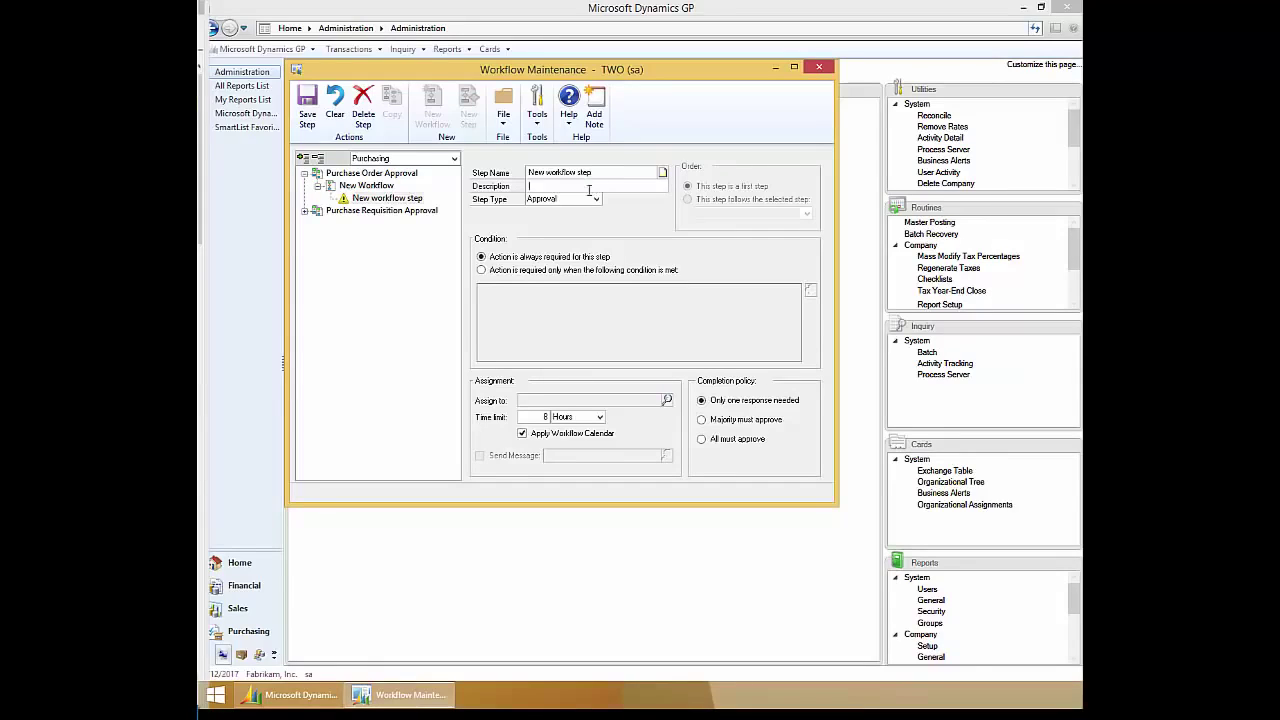
pyautogui.click(596, 200)
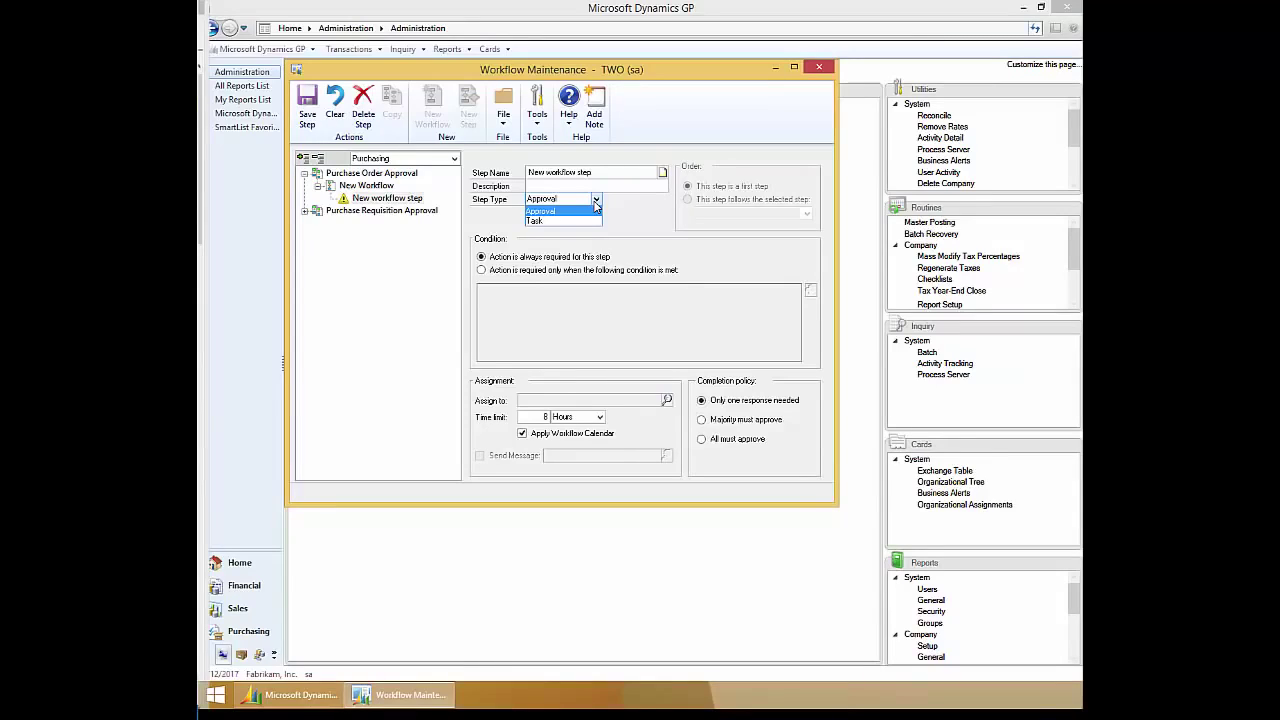
pyautogui.click(594, 202)
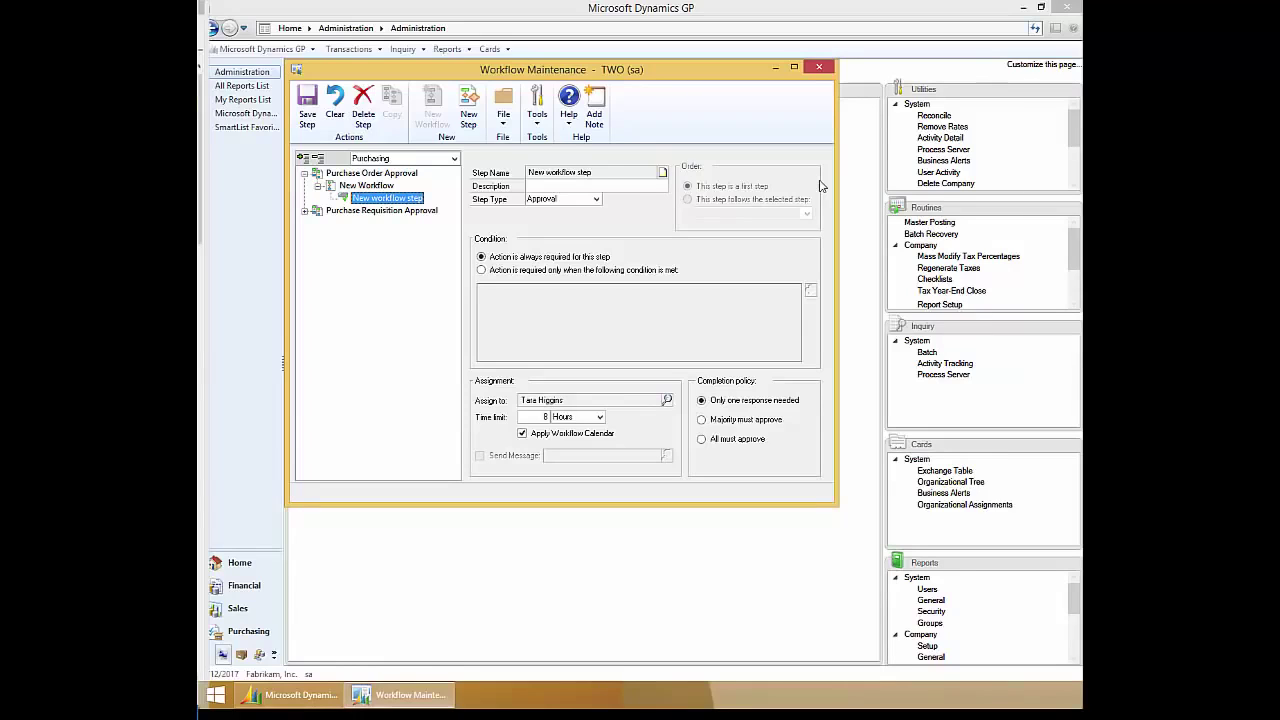
# Try requiring the step's action only when a condition is met and open the condition editor
pyautogui.click(663, 259)
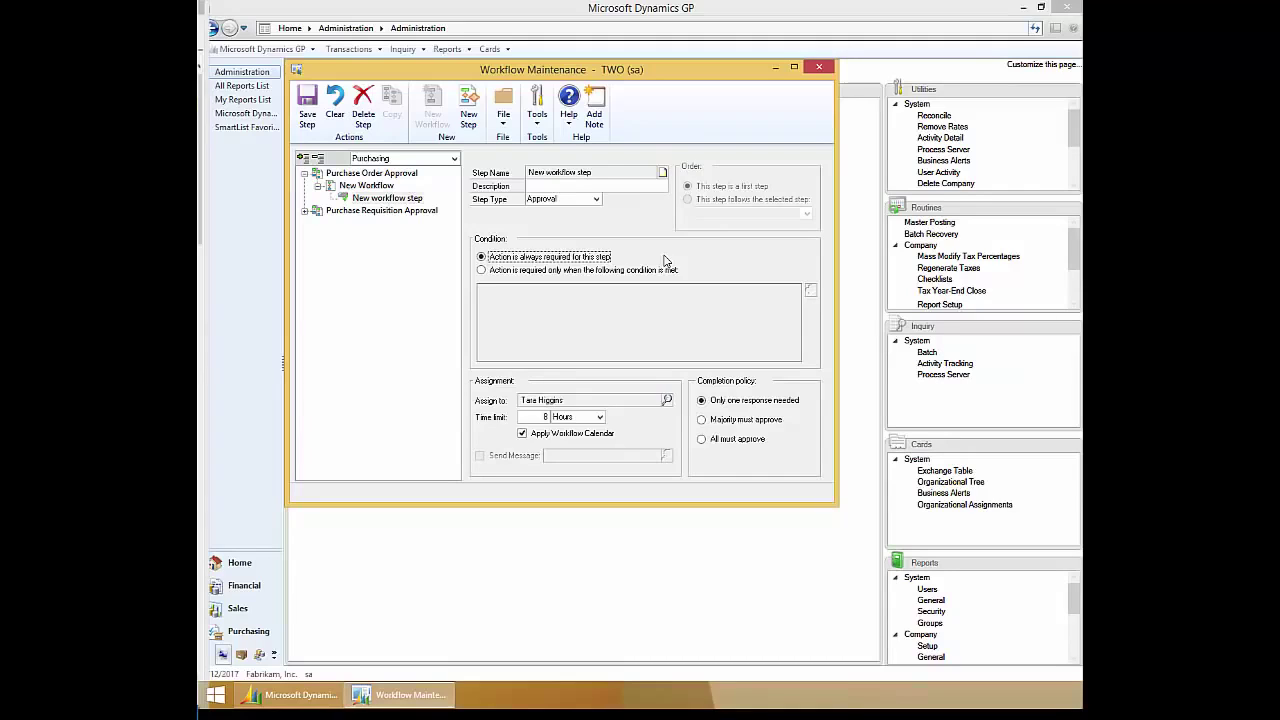
pyautogui.click(636, 270)
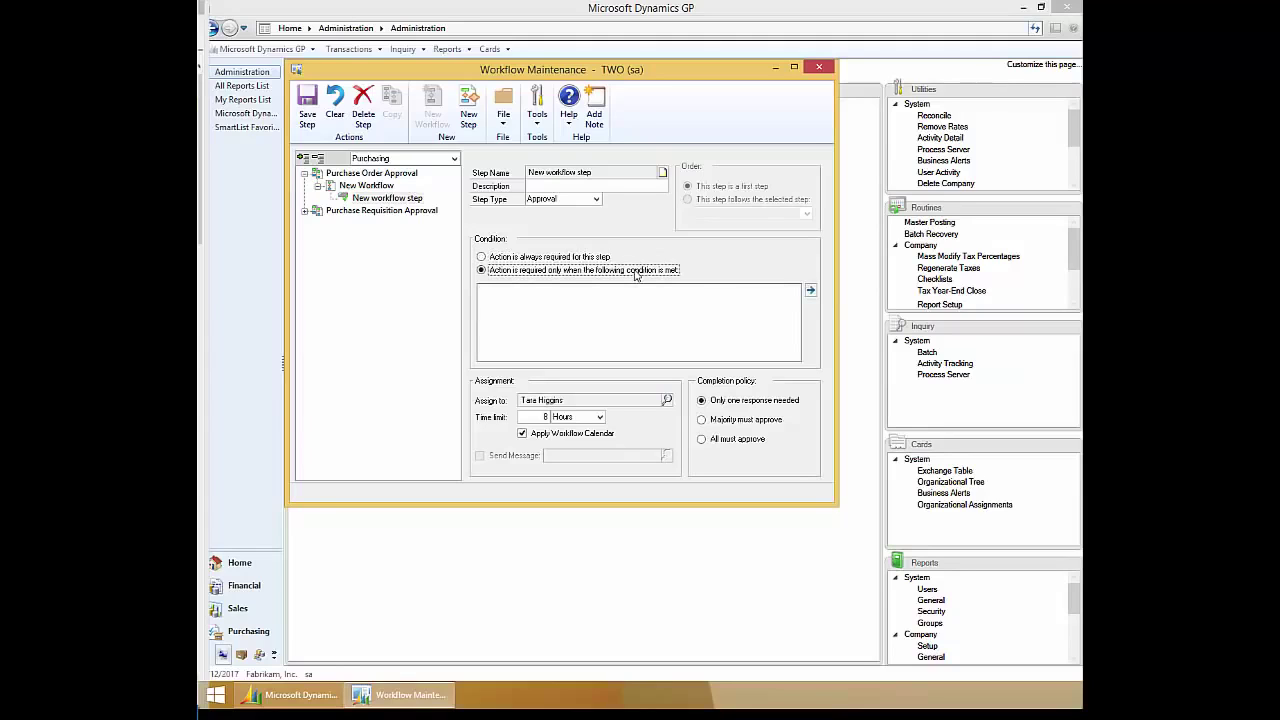
pyautogui.click(811, 291)
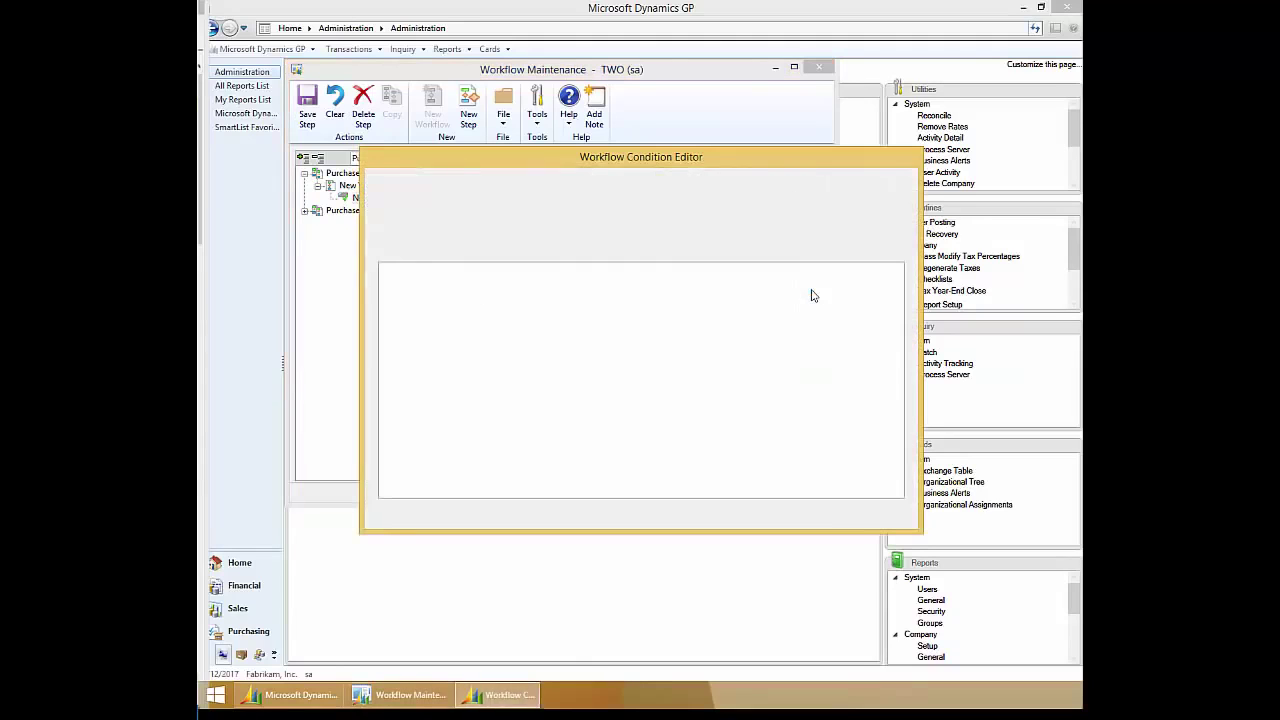
pyautogui.press('Escape')
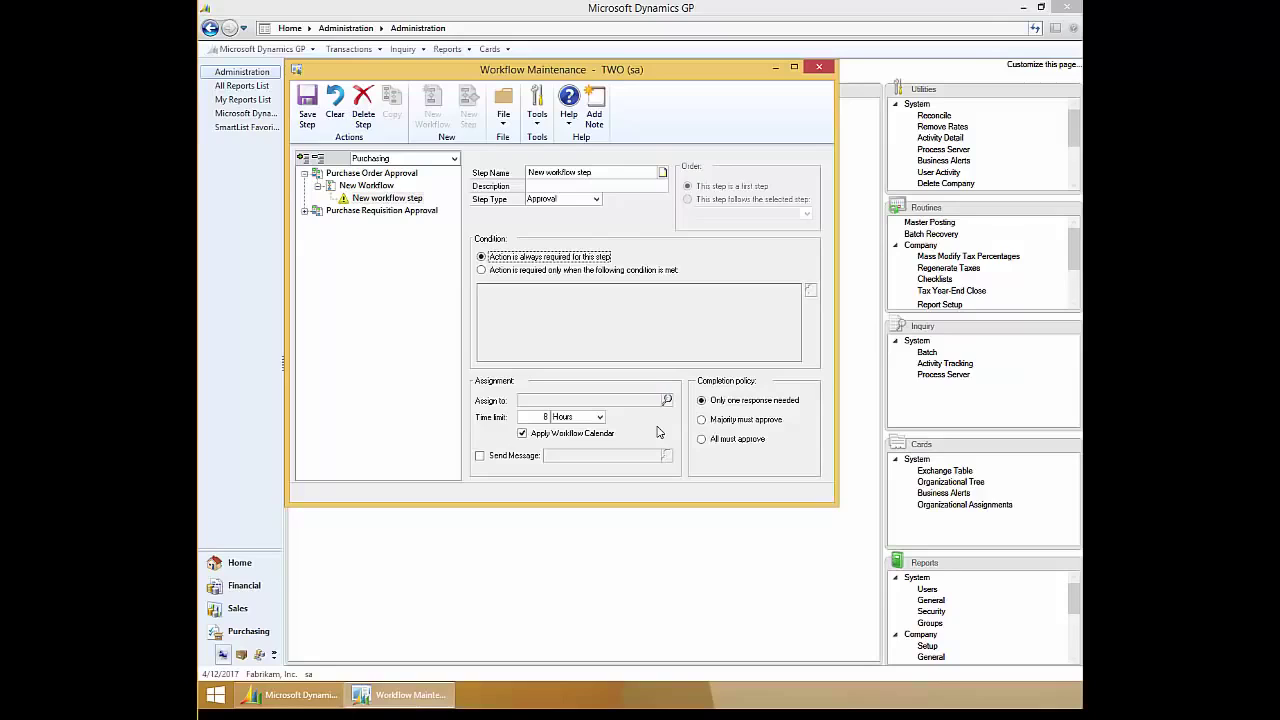
# Assign the workflow step by Hierarchy to the workflow originator's direct manager
pyautogui.click(666, 400)
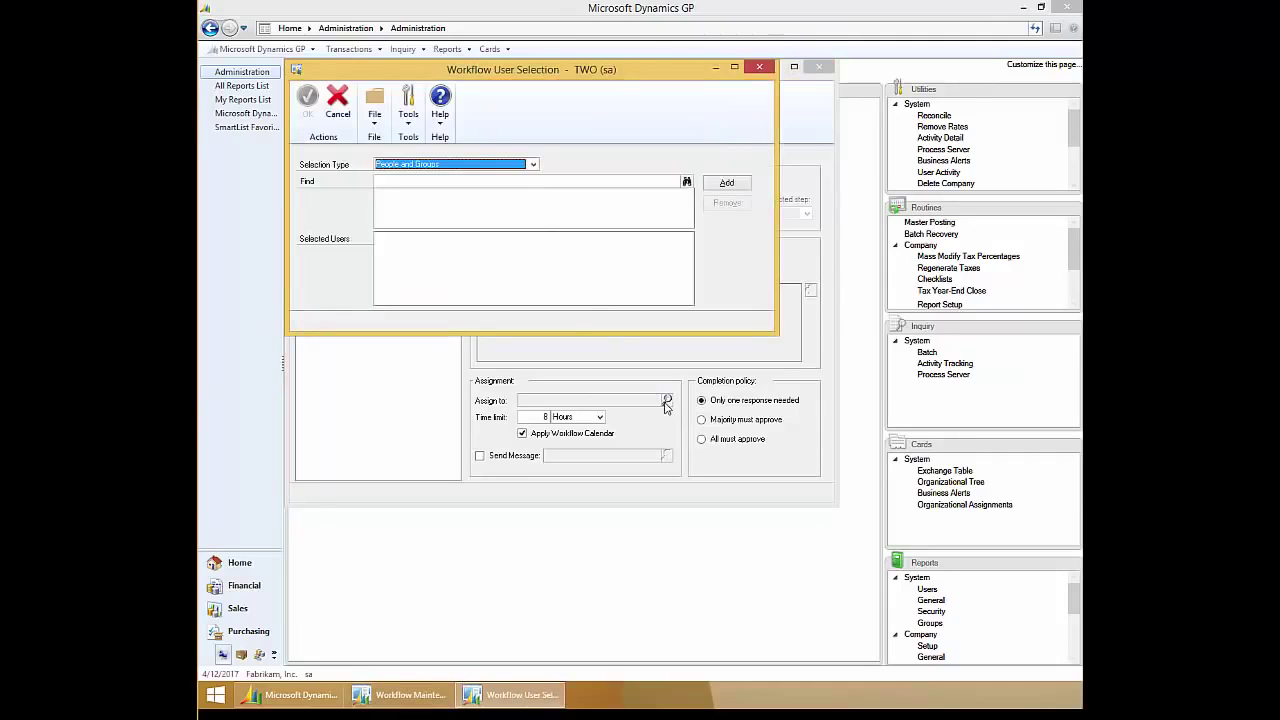
pyautogui.click(530, 166)
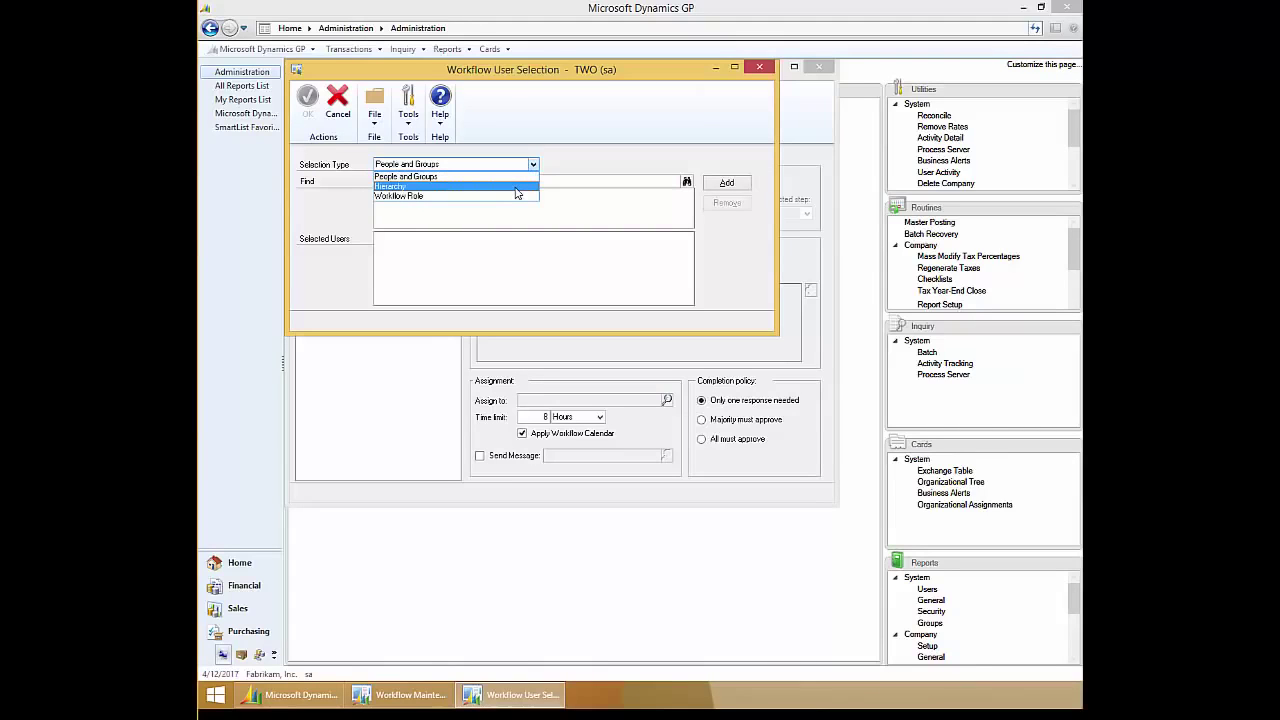
pyautogui.click(516, 188)
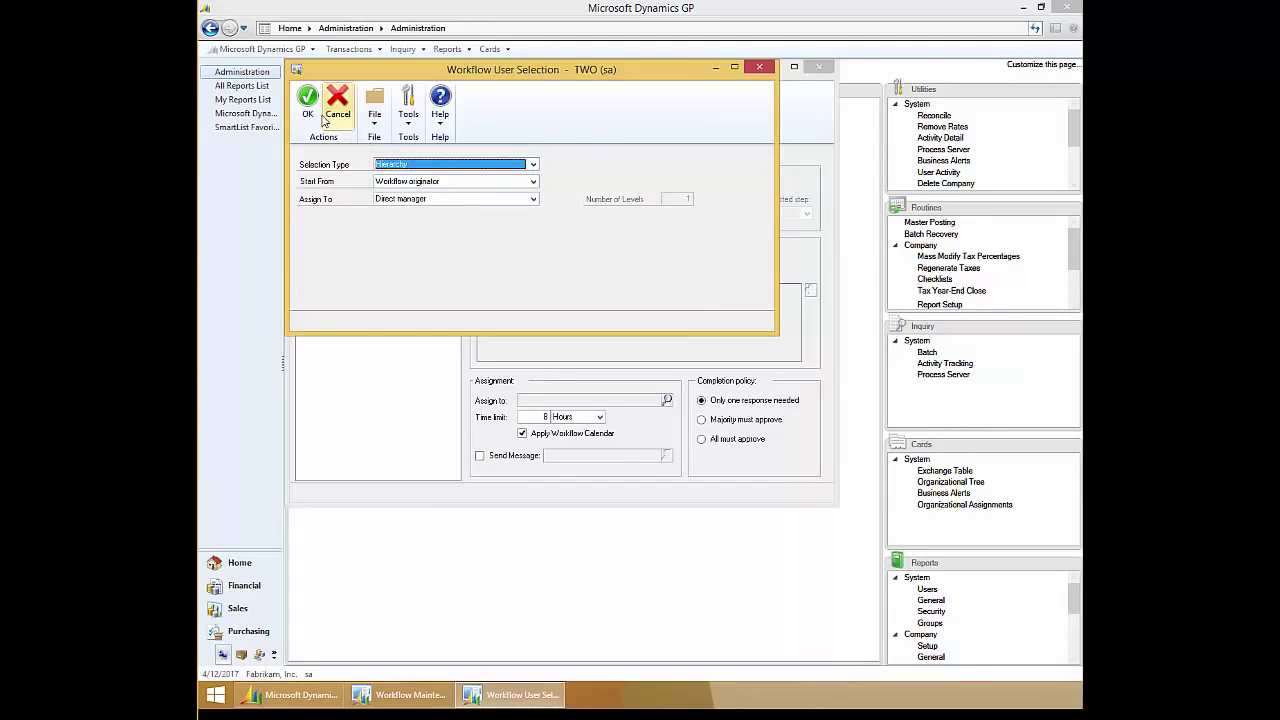
pyautogui.click(309, 104)
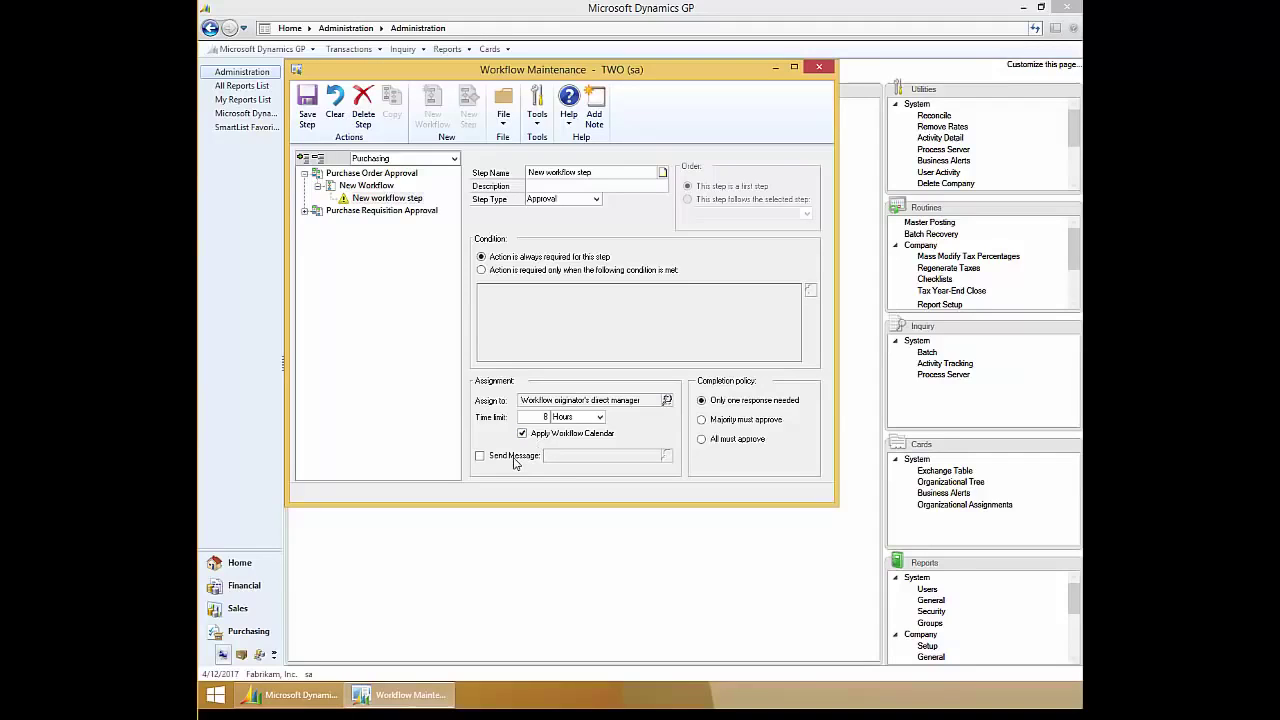
# Enable the step's assignment message and set its completion policy to only one response needed
pyautogui.click(480, 456)
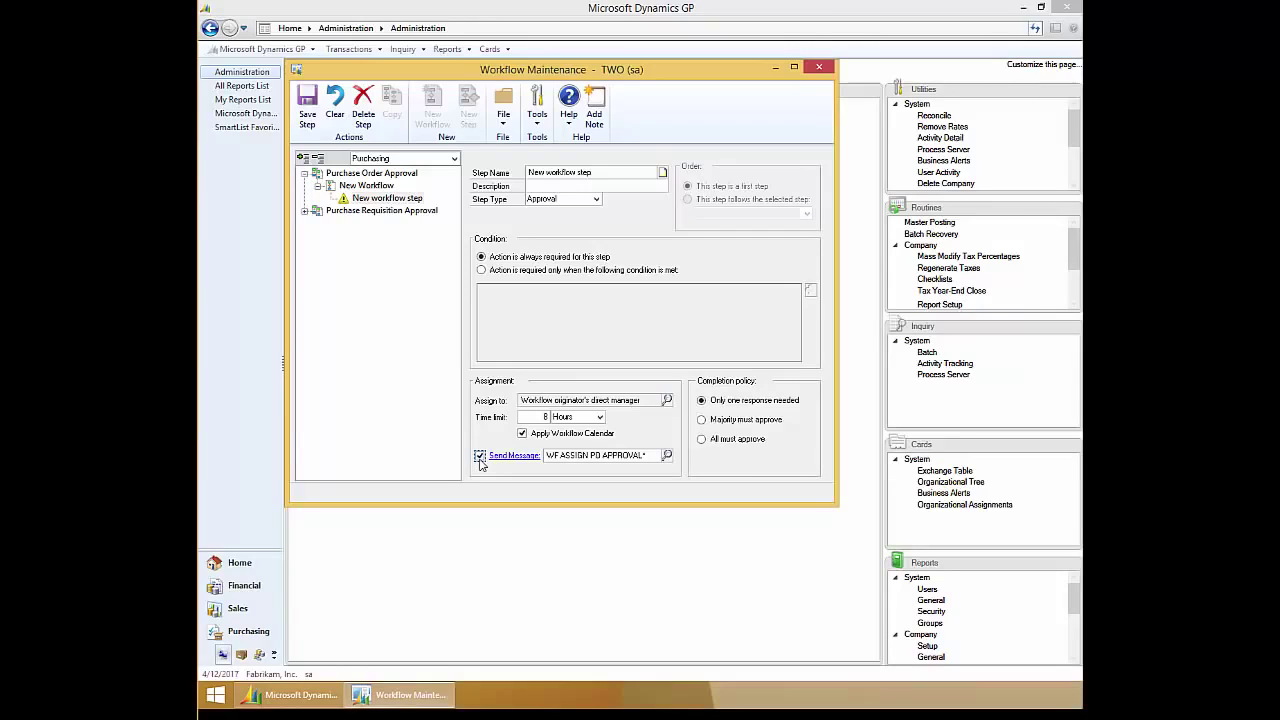
pyautogui.click(702, 400)
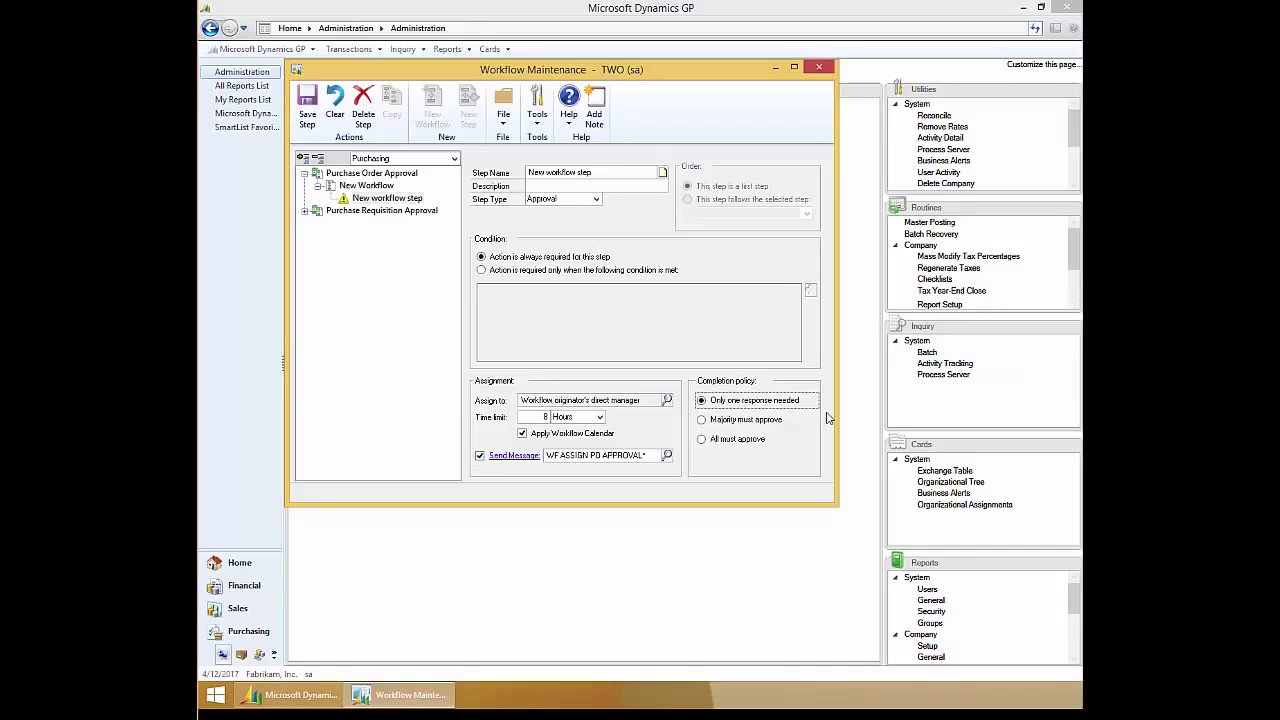
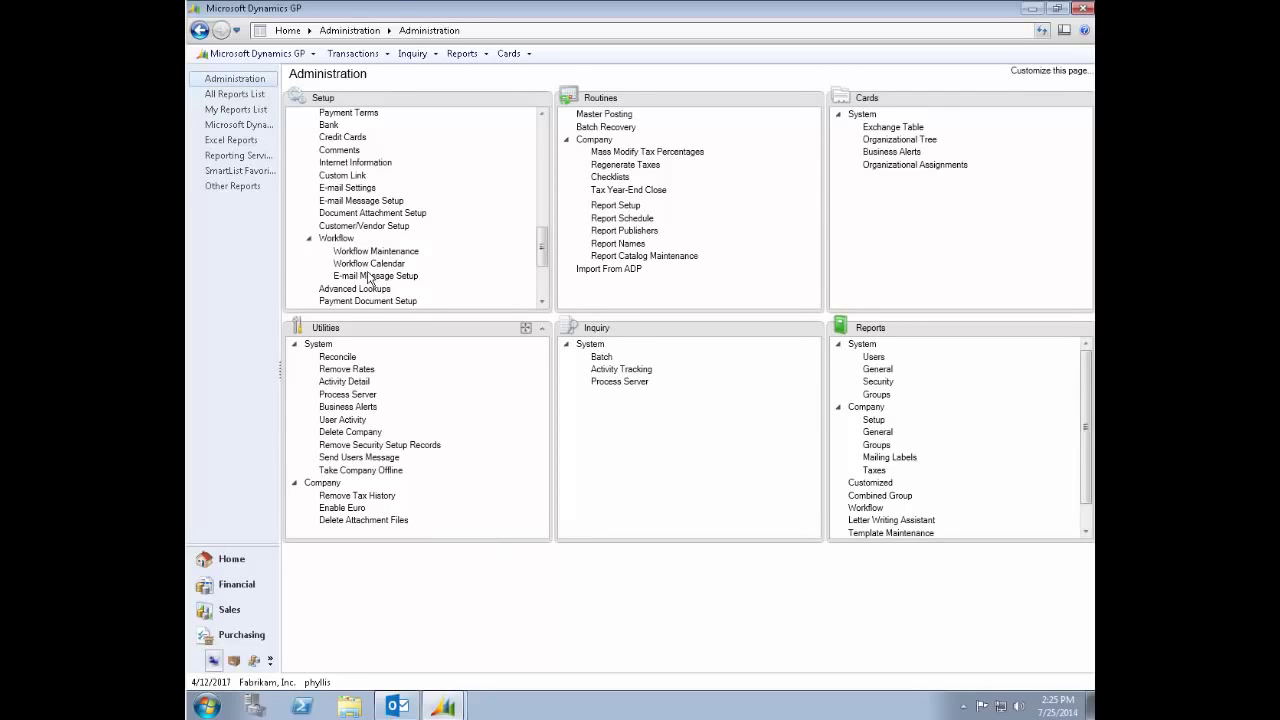
# Review the Direct Manager Approval and Over 2500 steps of the existing Requisition Workflow, and close Workflow Maintenance
pyautogui.click(420, 252)
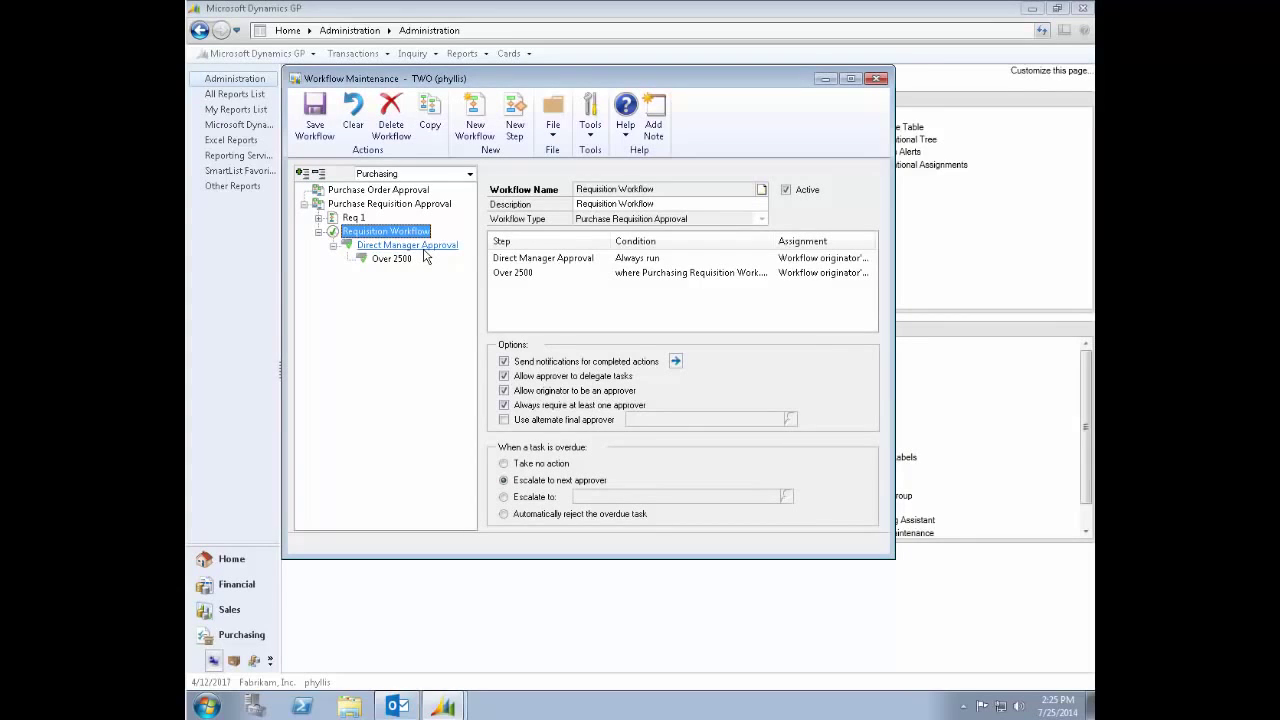
pyautogui.click(424, 252)
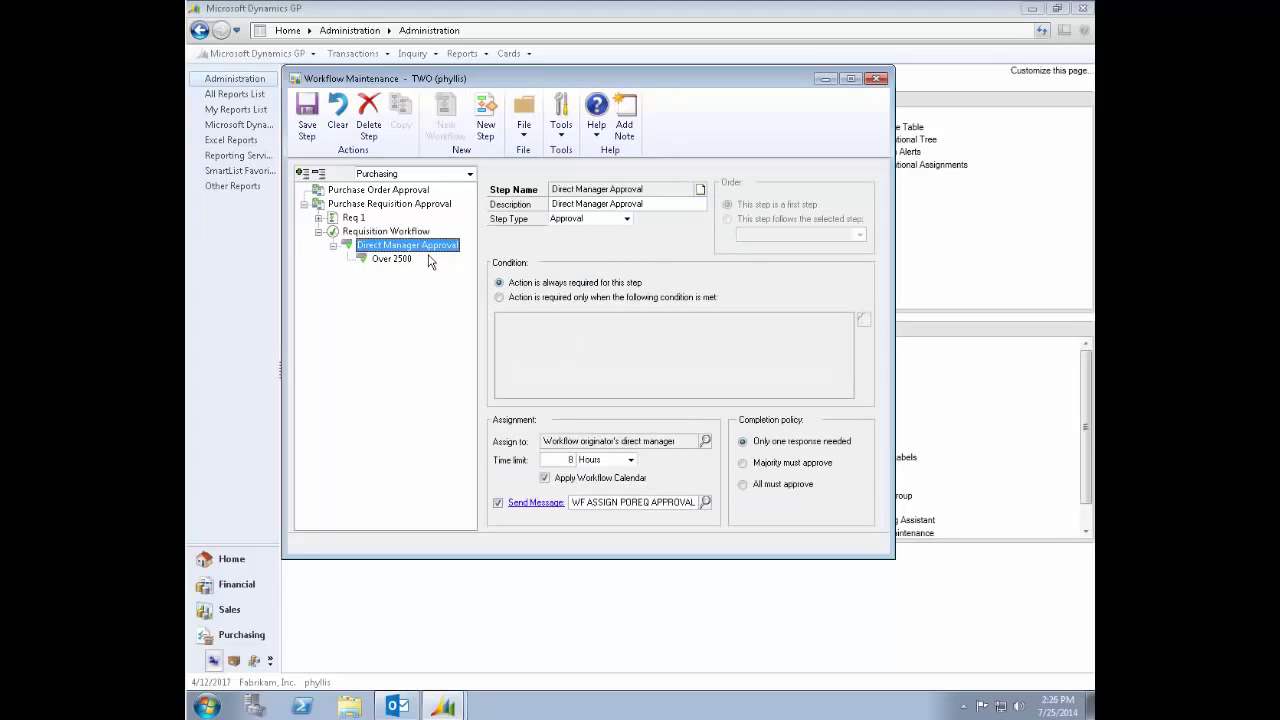
pyautogui.click(400, 259)
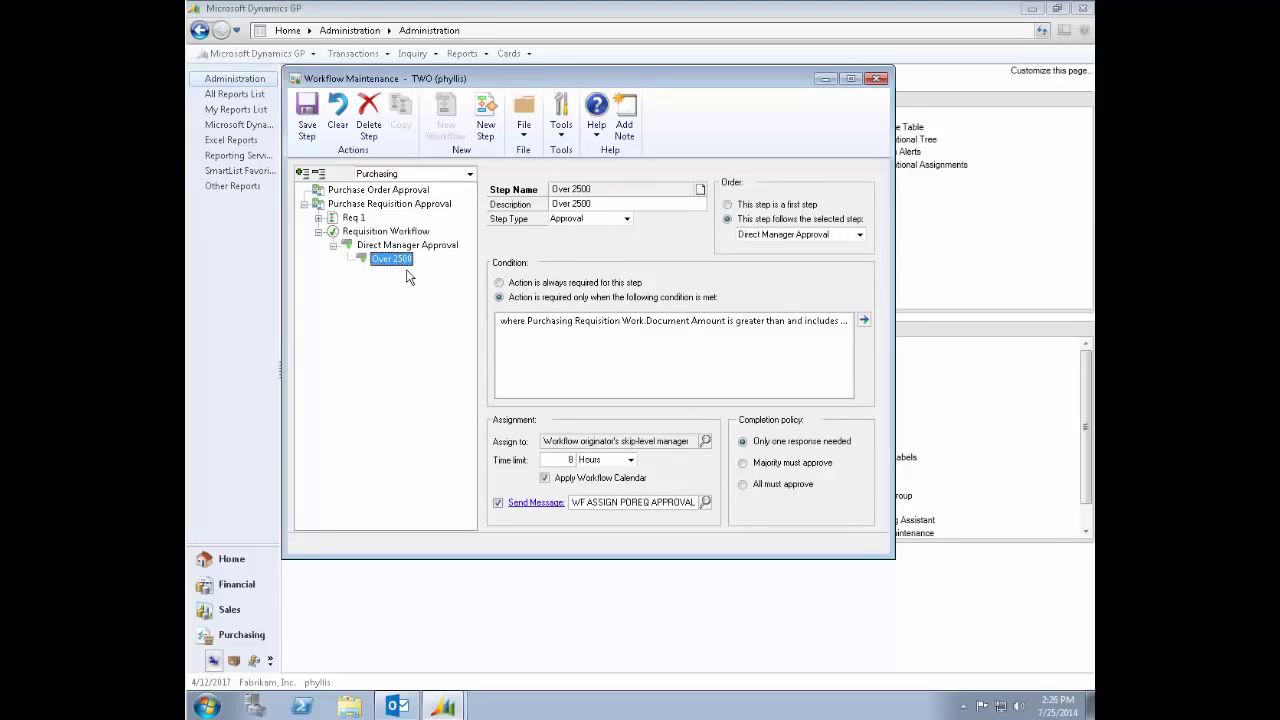
pyautogui.click(877, 78)
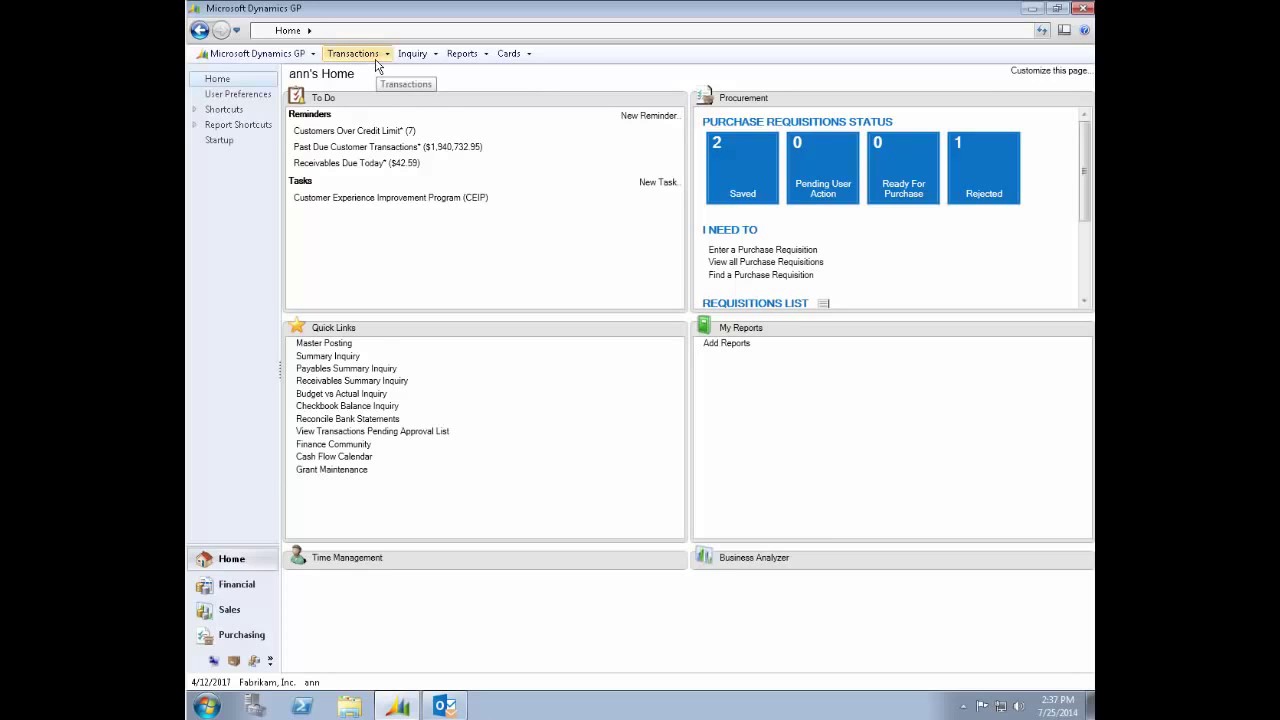
# Open purchase requisition REQ0006 and collapse the line details to list all its items
pyautogui.click(376, 57)
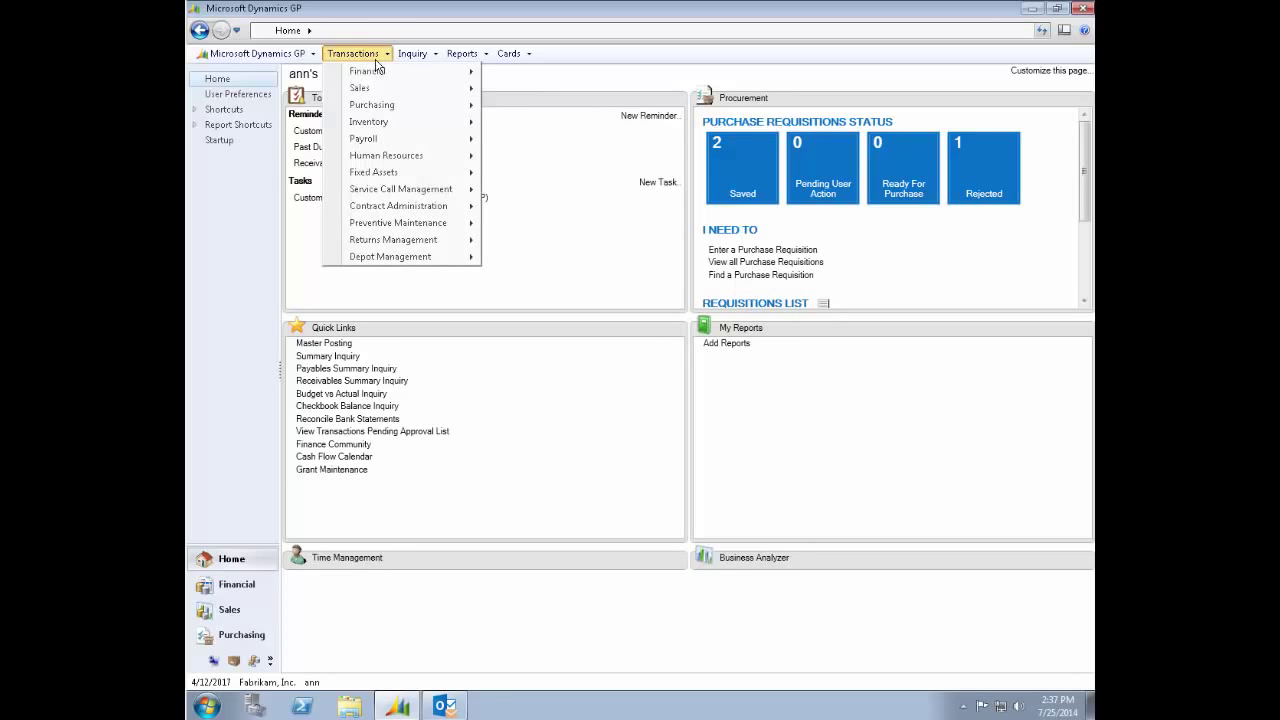
pyautogui.moveTo(456, 110)
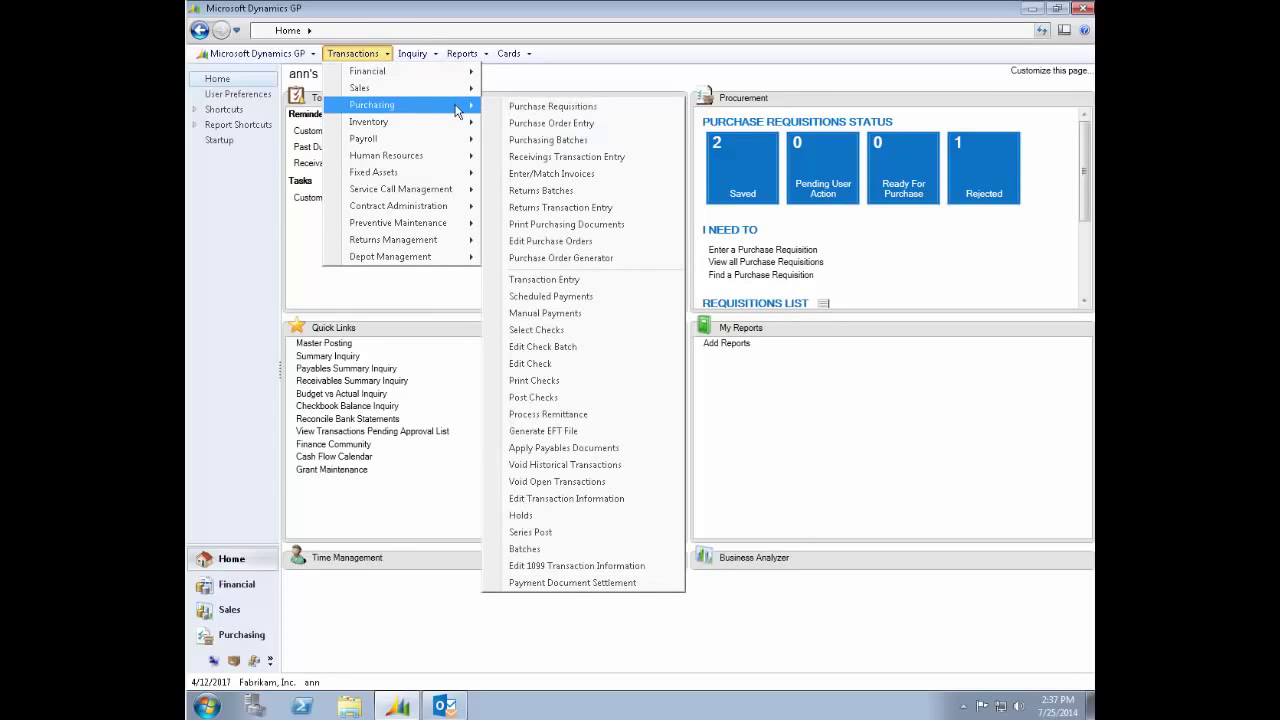
pyautogui.click(518, 108)
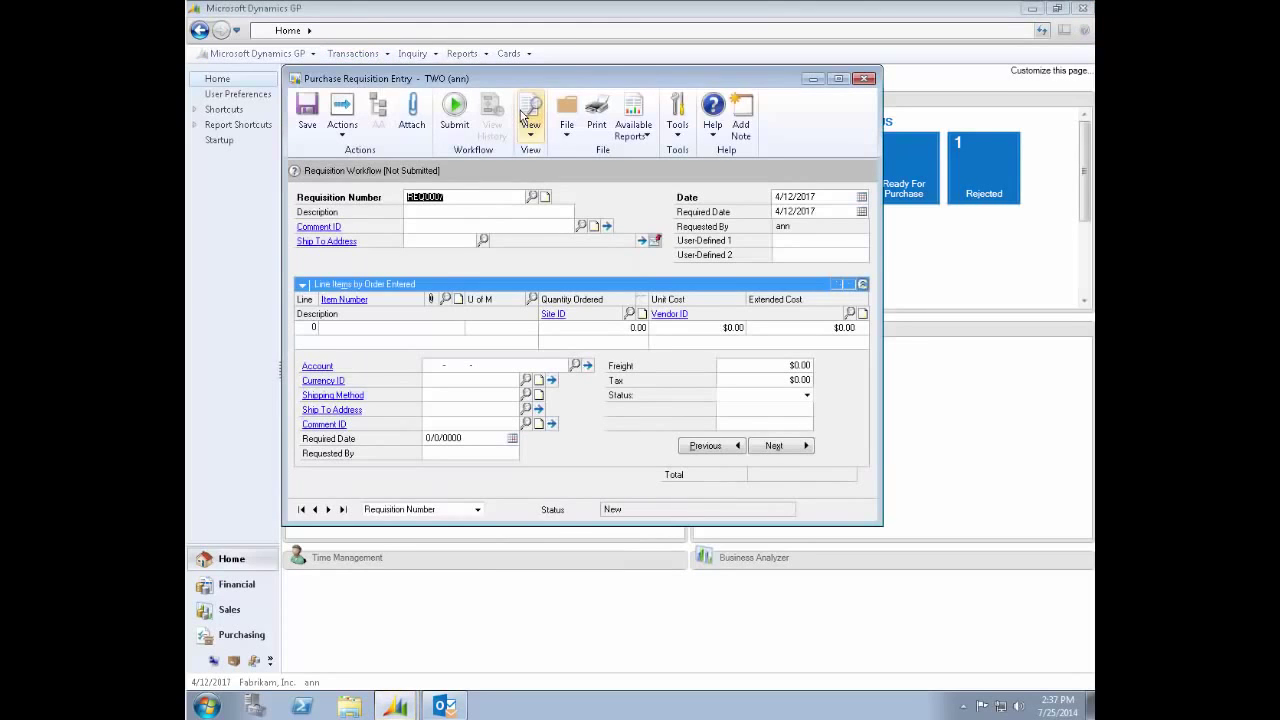
pyautogui.click(463, 197)
pyautogui.press('BackSpace')
pyautogui.write('6')
pyautogui.press('Tab')
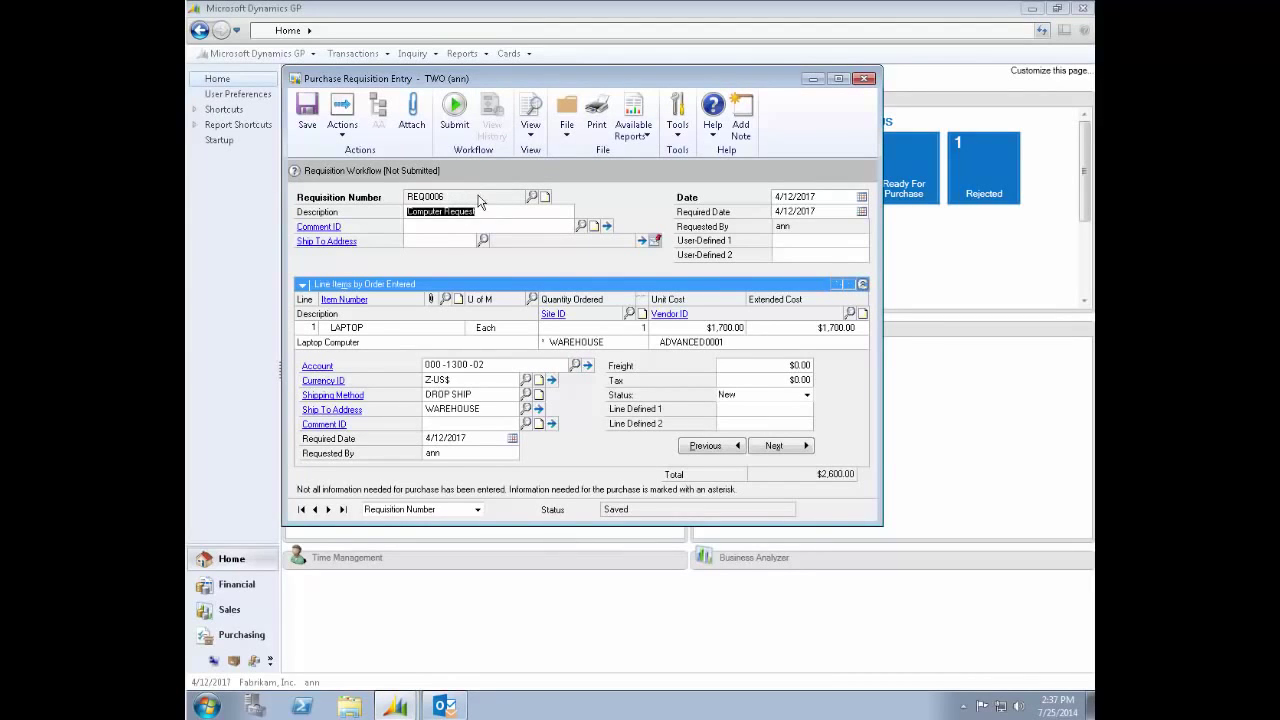
pyautogui.click(862, 285)
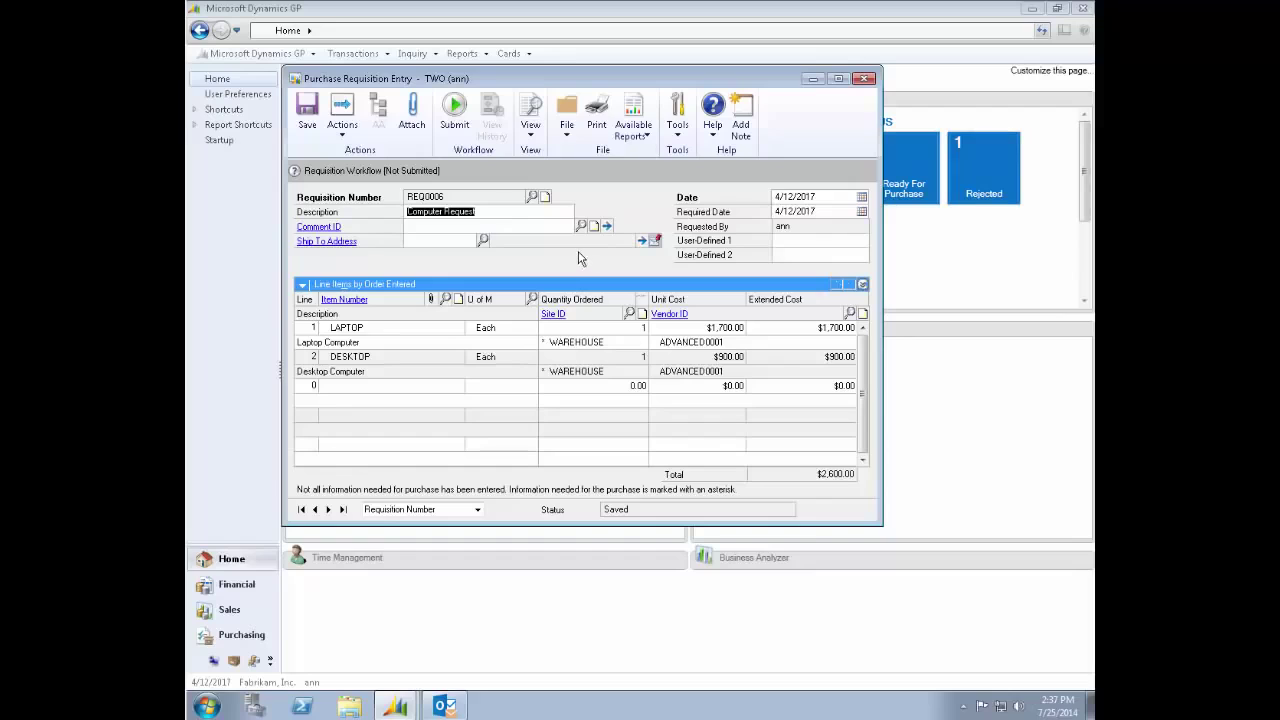
# Submit the requisition to the approval workflow and close the Purchase Requisition Entry window
pyautogui.click(456, 125)
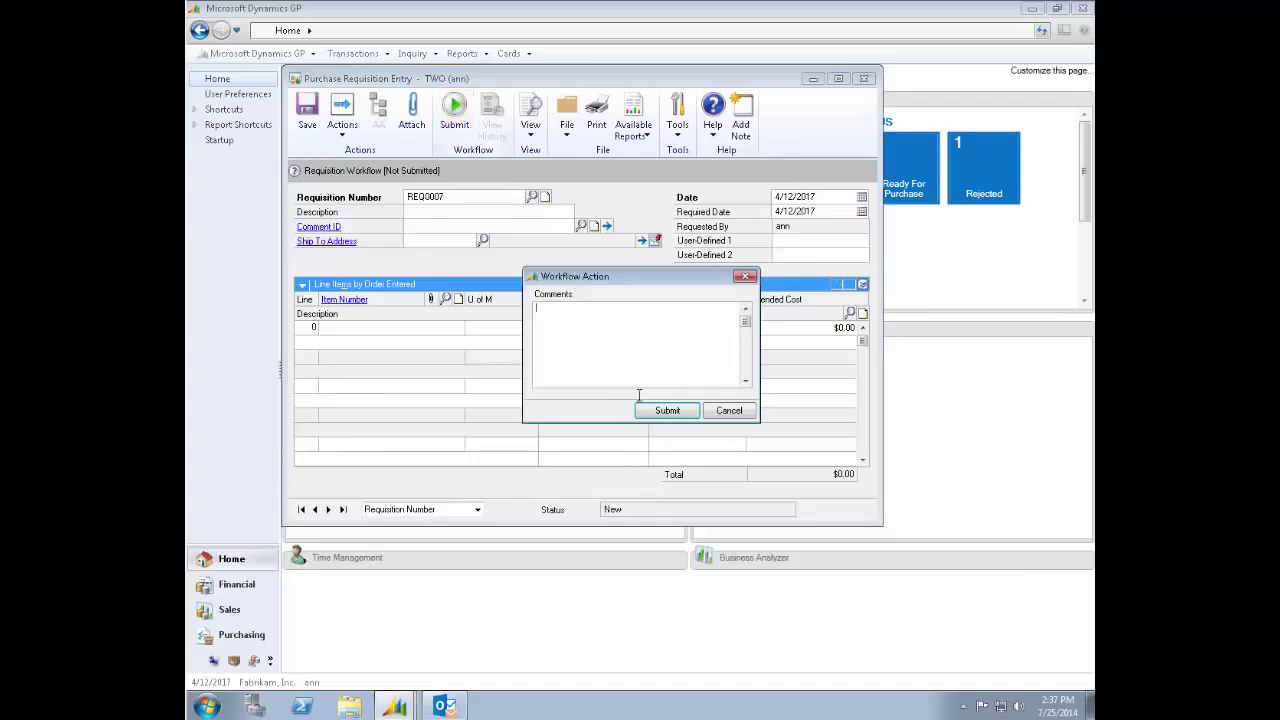
pyautogui.click(667, 410)
pyautogui.click(864, 78)
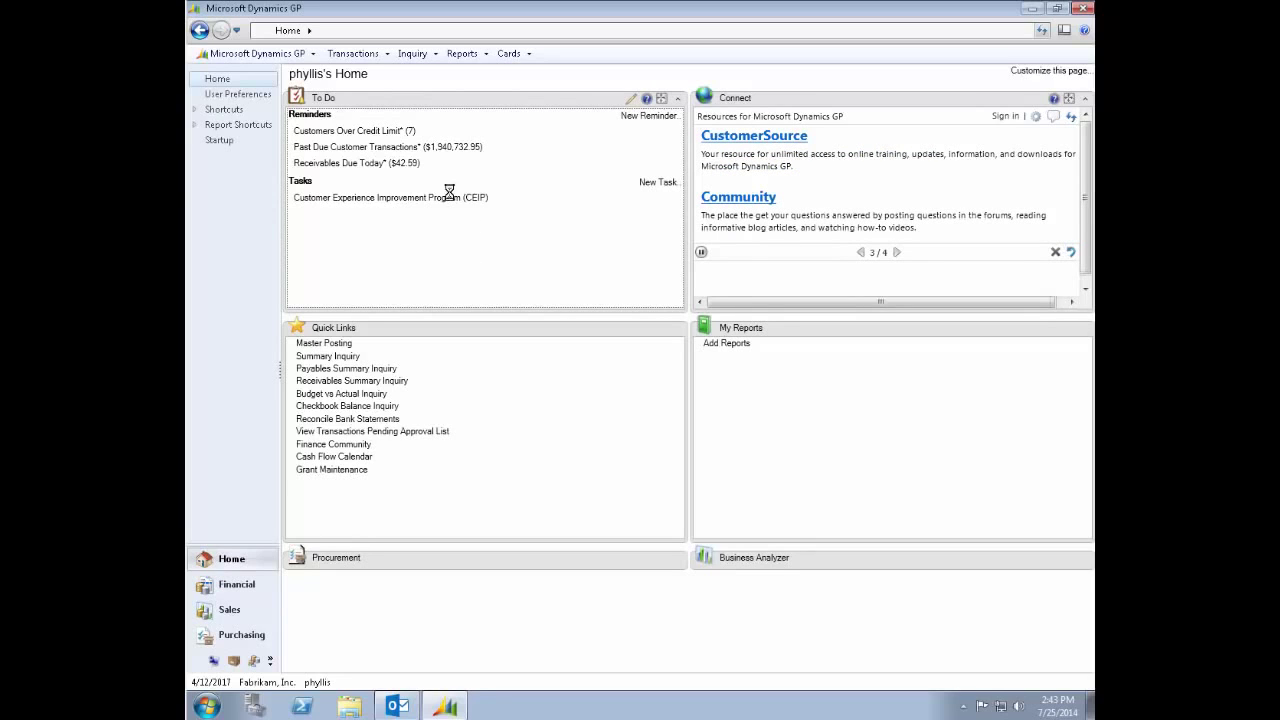
# Open submitted purchase requisition REQ0006 as the approver, review the available workflow actions, and close it without acting
pyautogui.click(358, 53)
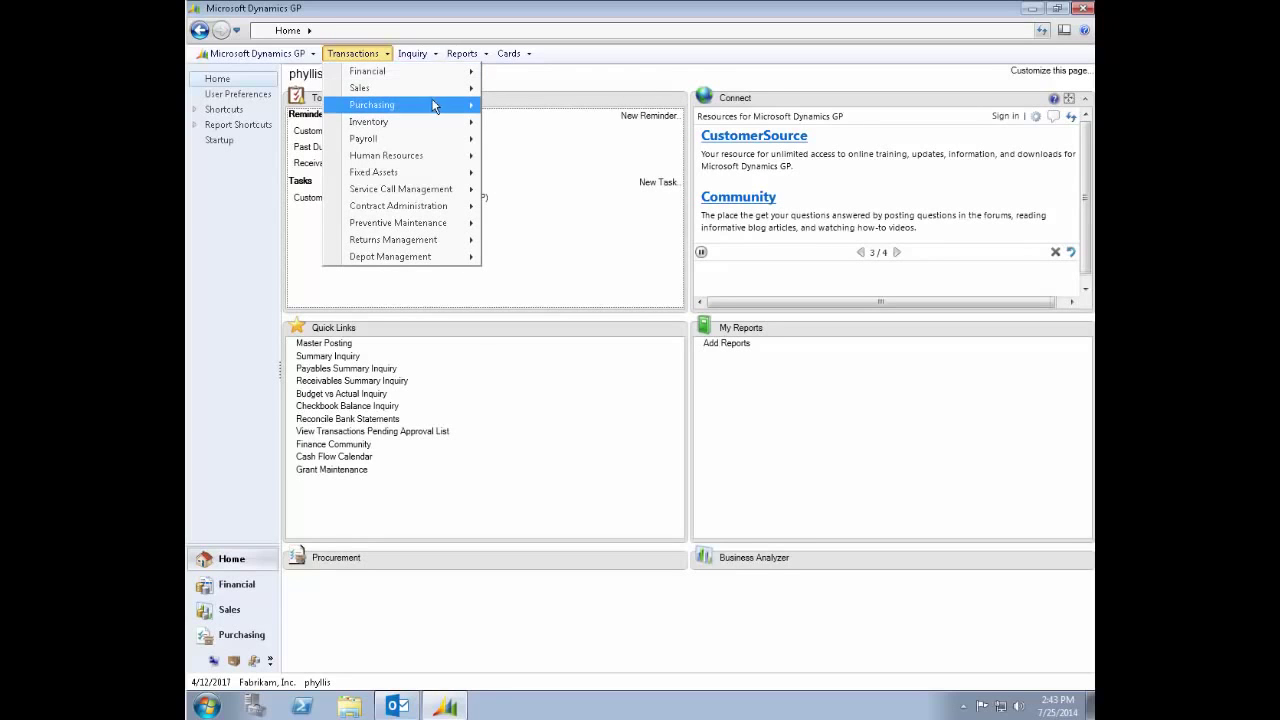
pyautogui.moveTo(440, 105)
pyautogui.click(512, 107)
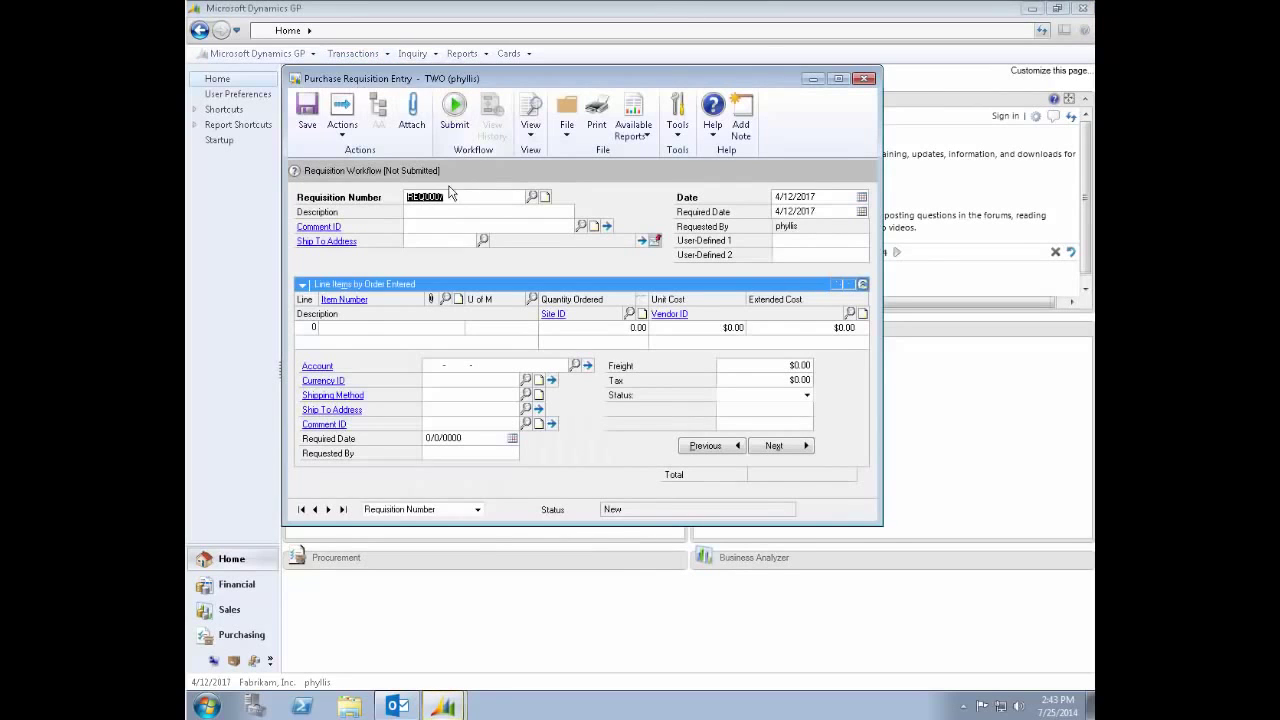
pyautogui.press('BackSpace')
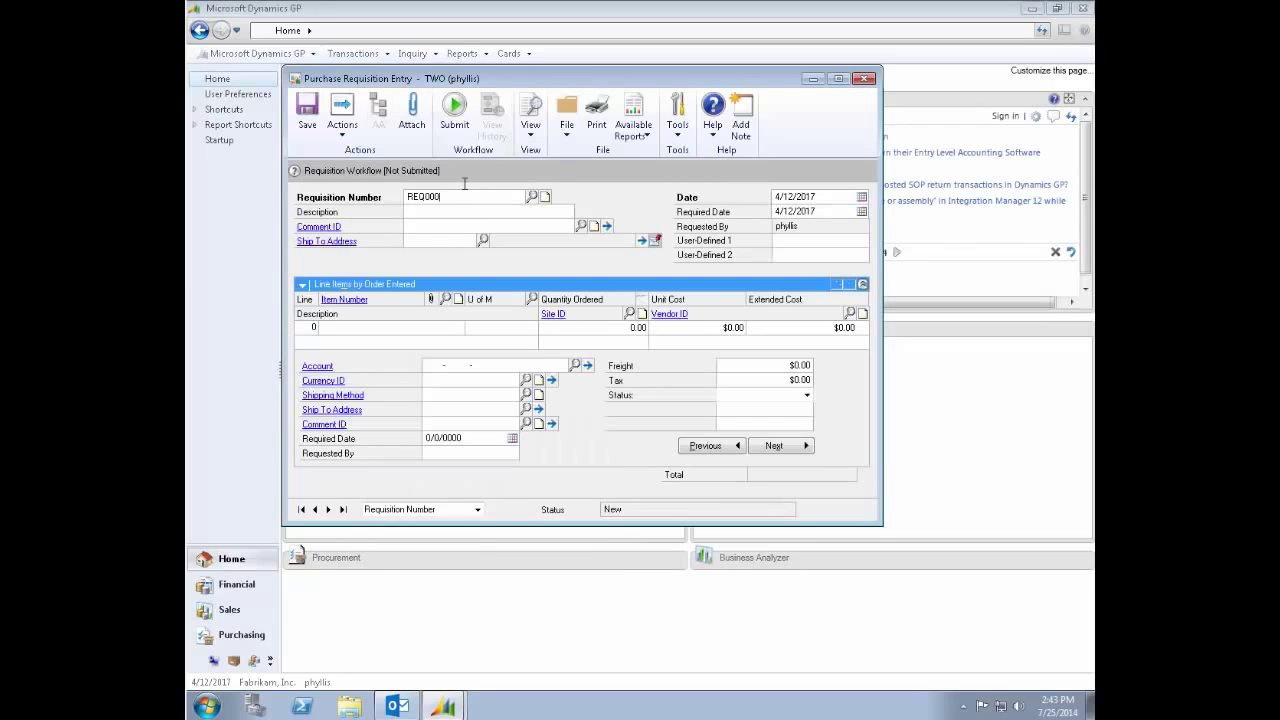
pyautogui.write('6')
pyautogui.press('Tab')
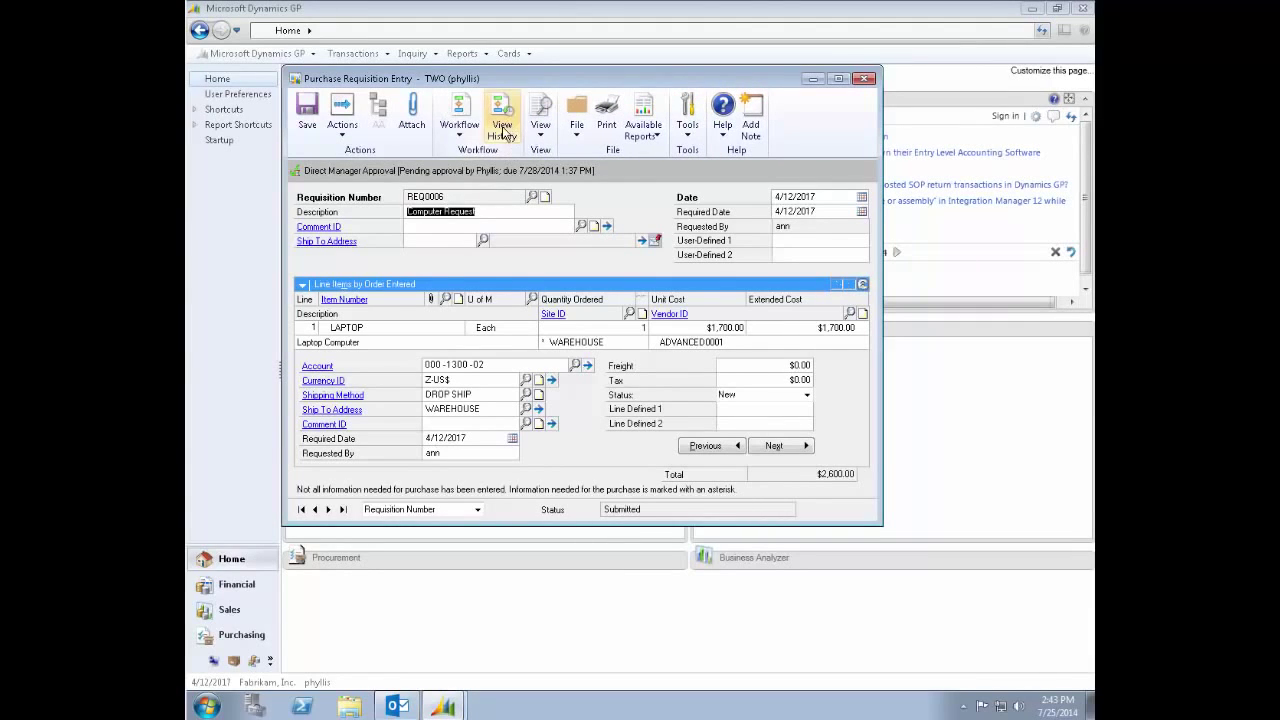
pyautogui.click(460, 125)
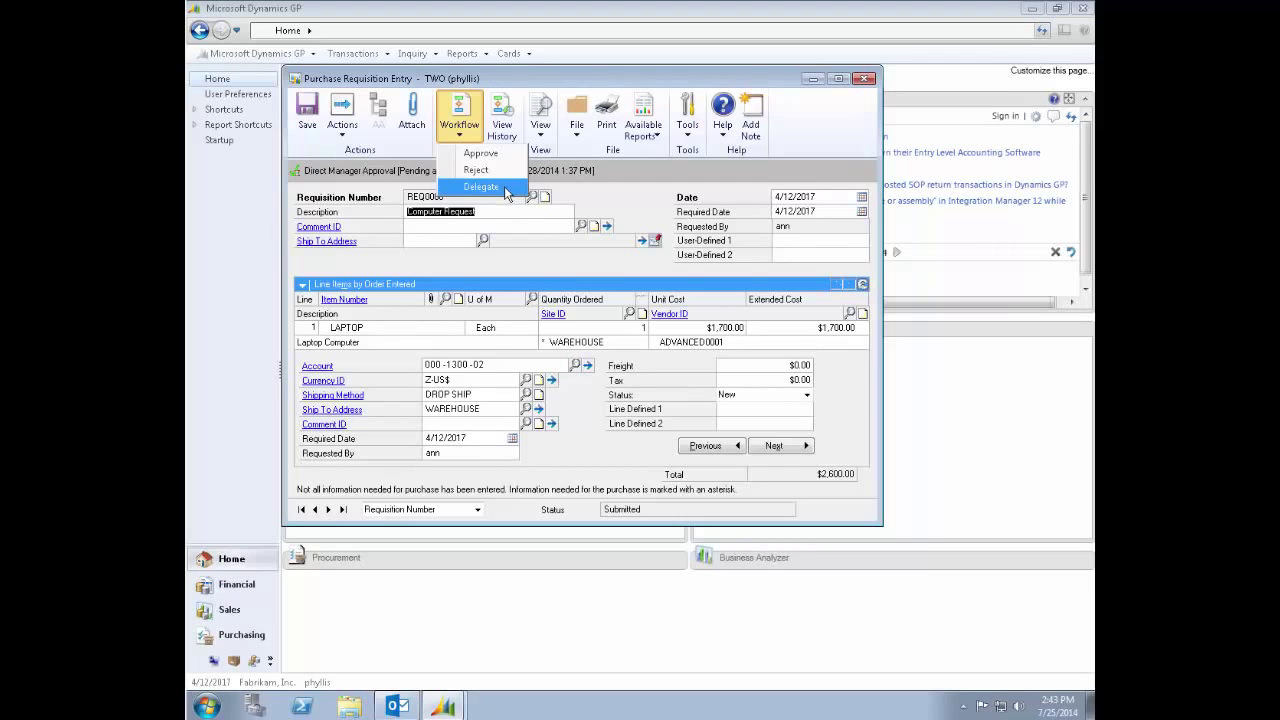
pyautogui.click(868, 84)
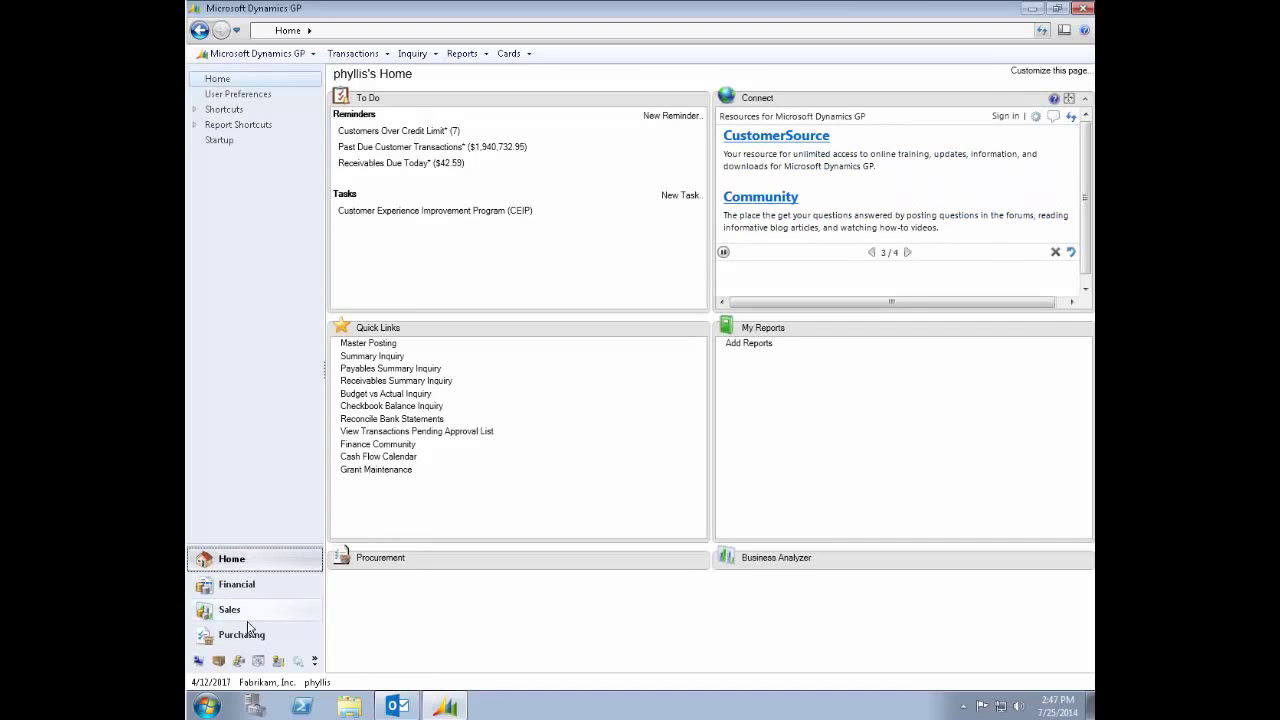
# Open the list of purchasing requisitions pending approval and mark requisition REQ0006 to see the available workflow actions
pyautogui.click(241, 636)
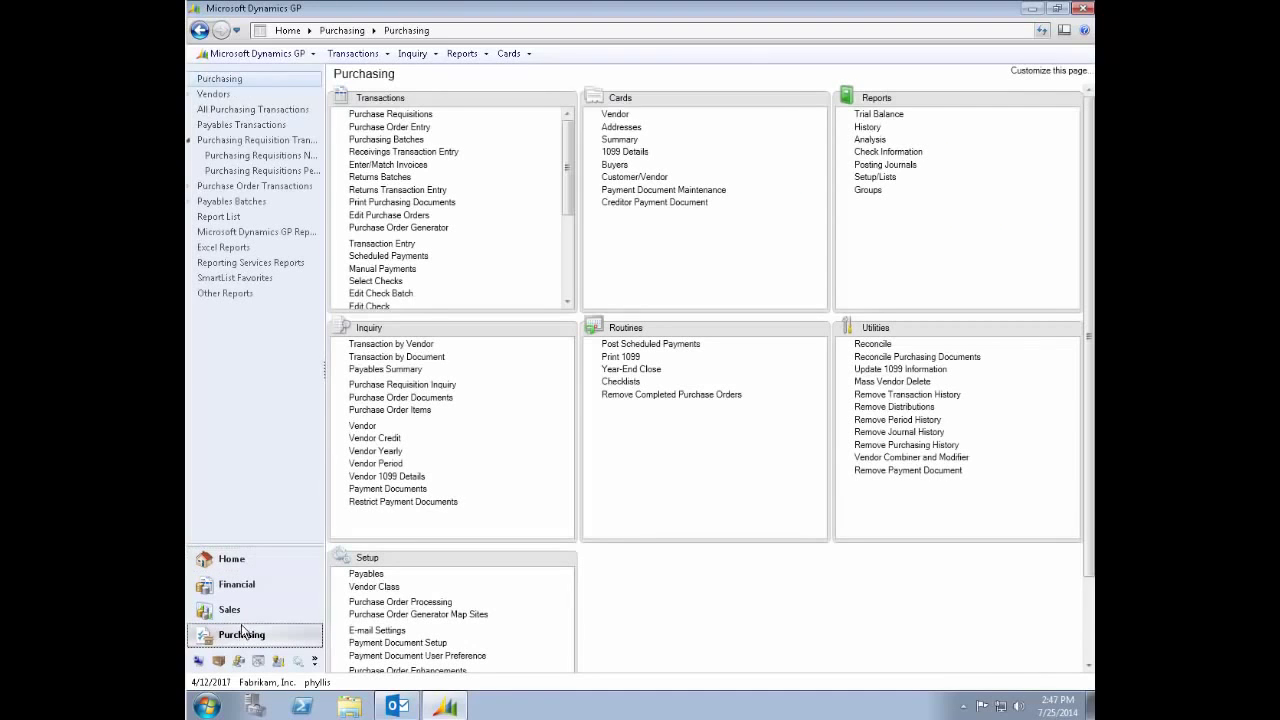
pyautogui.click(270, 174)
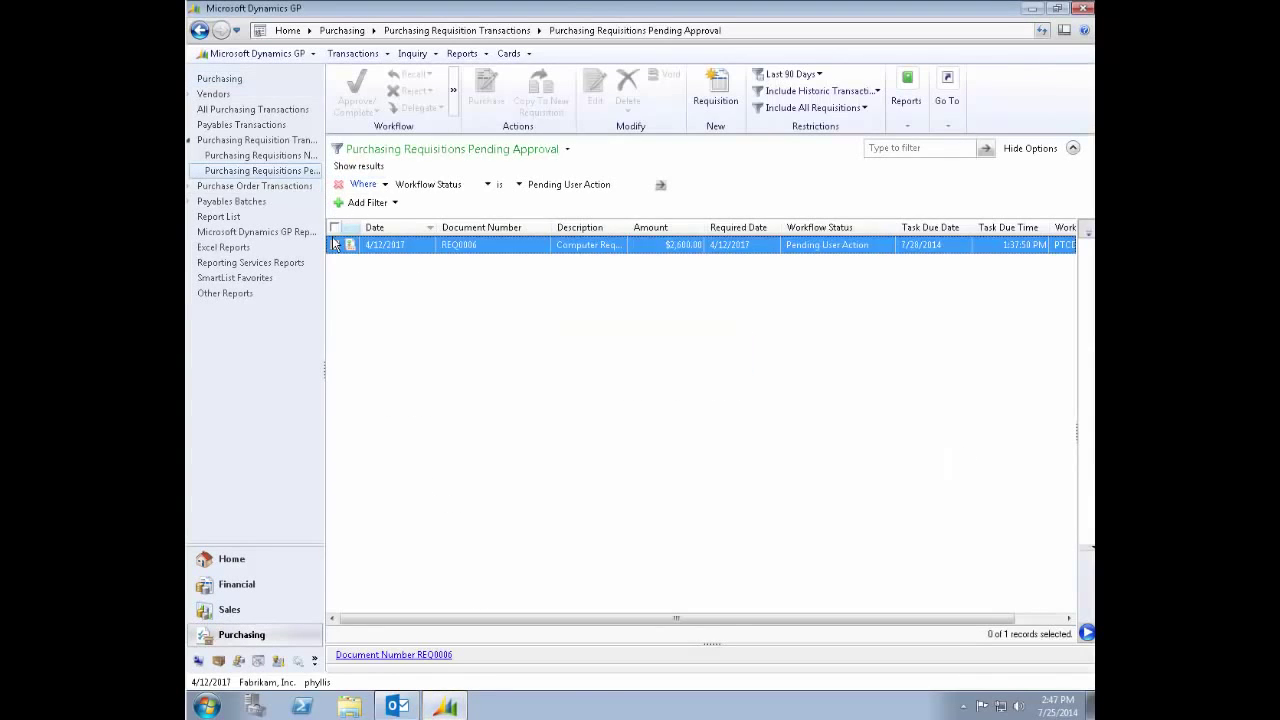
pyautogui.click(336, 247)
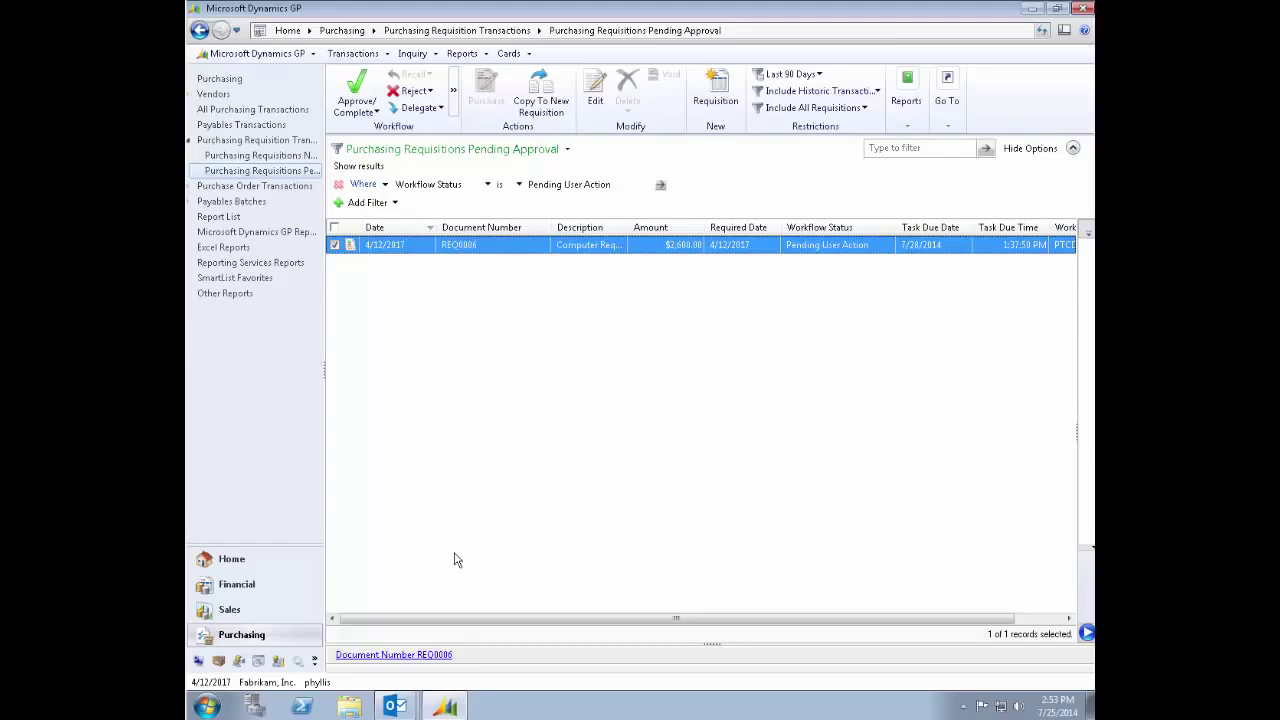
# Switch to Outlook, approve requisition REQ0006 from the workflow task e-mail without a comment, and decline remembering web form entries
pyautogui.click(401, 706)
pyautogui.click(412, 671)
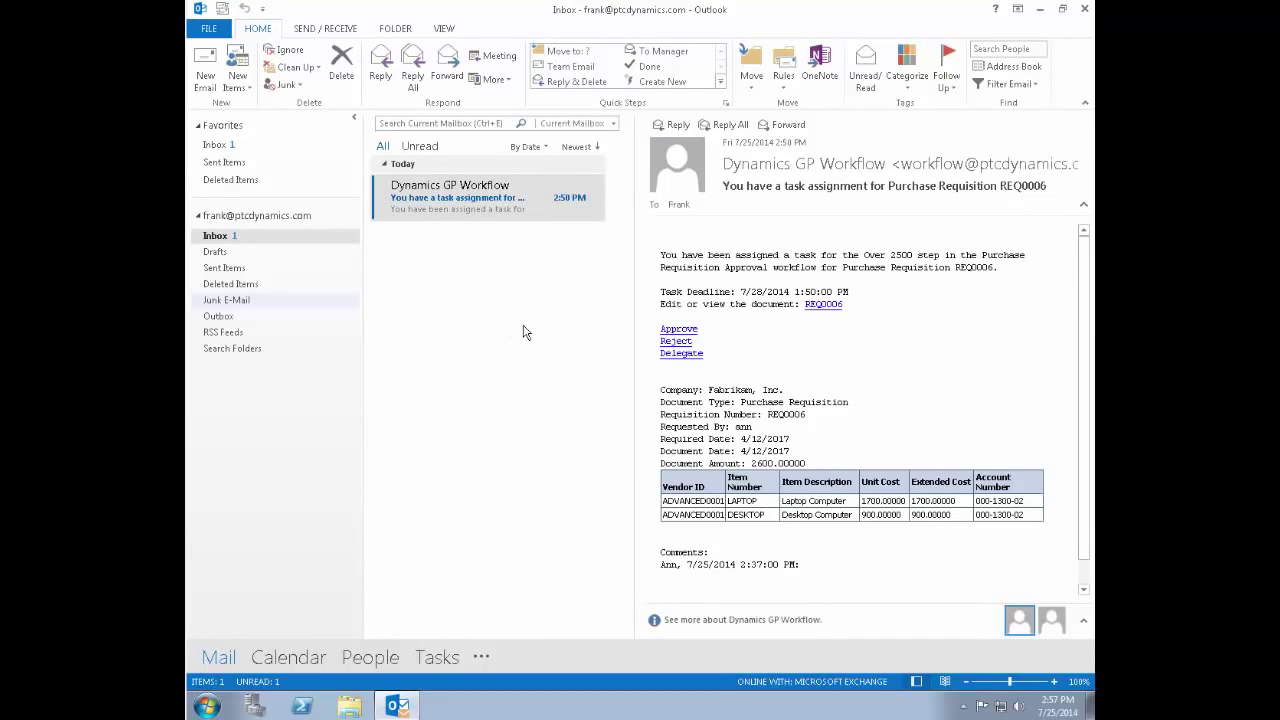
pyautogui.click(689, 331)
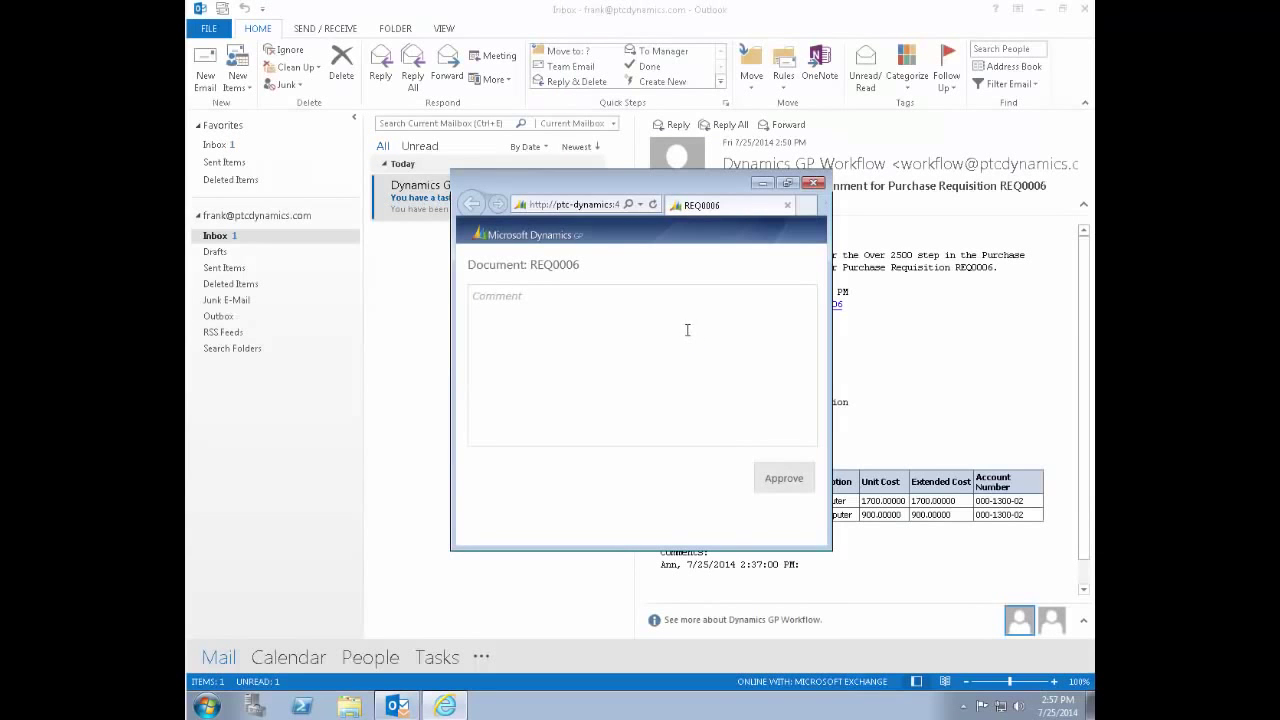
pyautogui.click(784, 479)
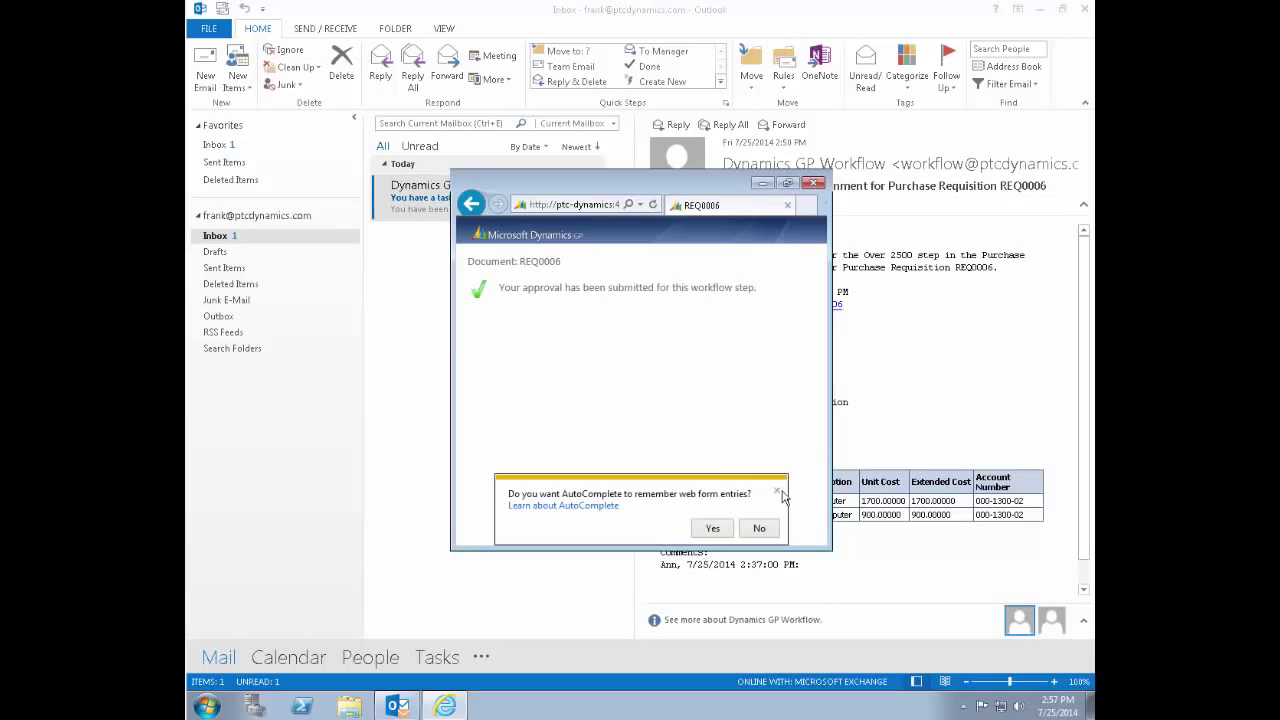
pyautogui.click(759, 528)
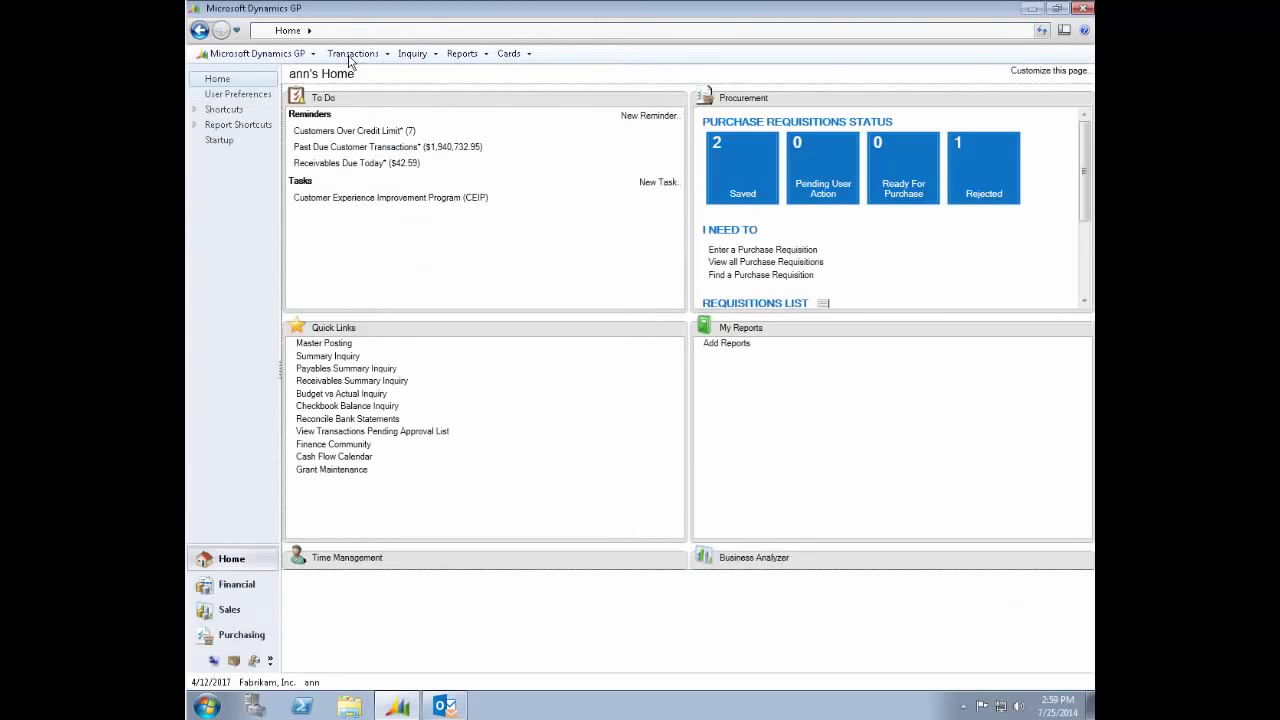
# In Dynamics GP, open purchase requisition REQ0006 in Purchase Requisition Entry and view its workflow history
pyautogui.click(353, 53)
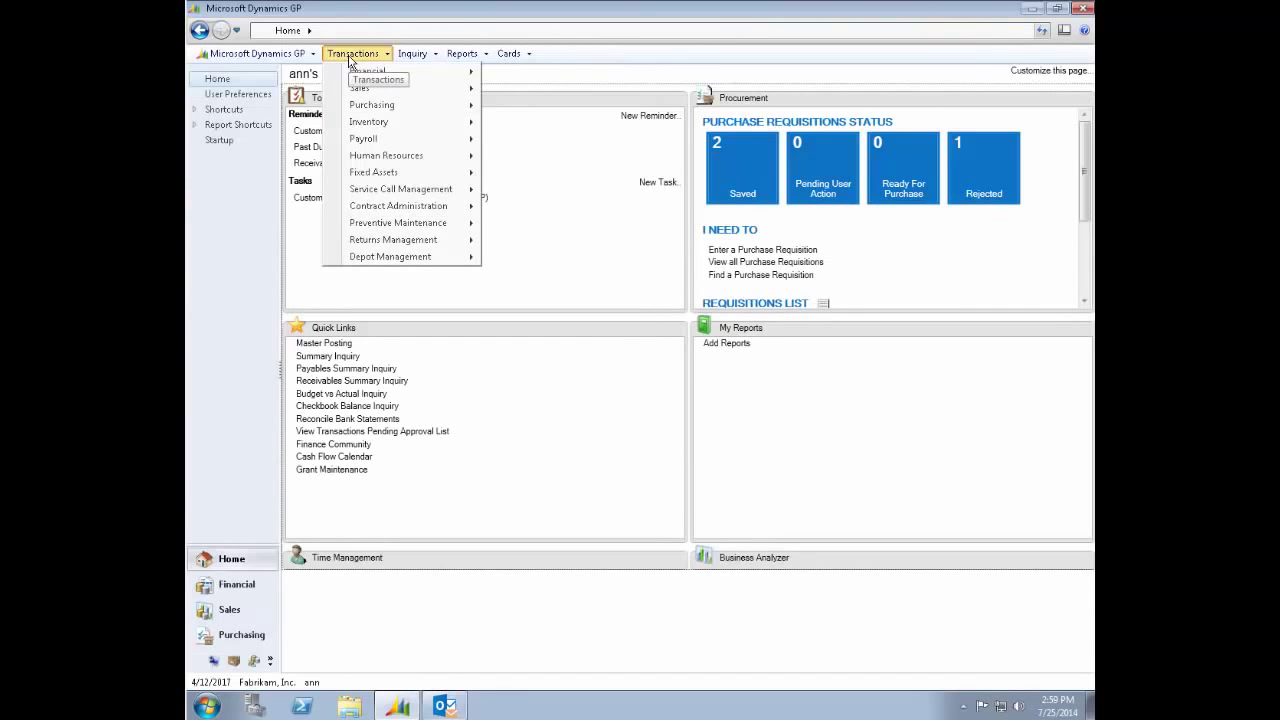
pyautogui.moveTo(395, 105)
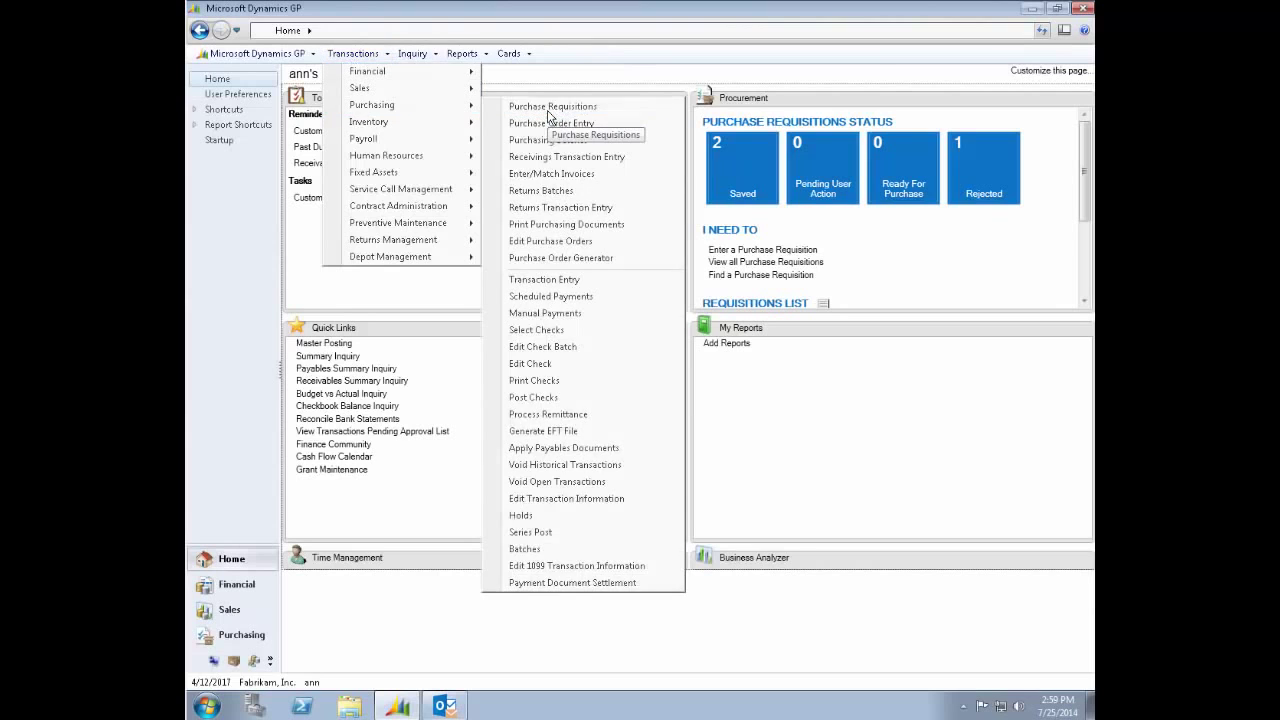
pyautogui.click(525, 104)
pyautogui.write('REQ0006')
pyautogui.press('Tab')
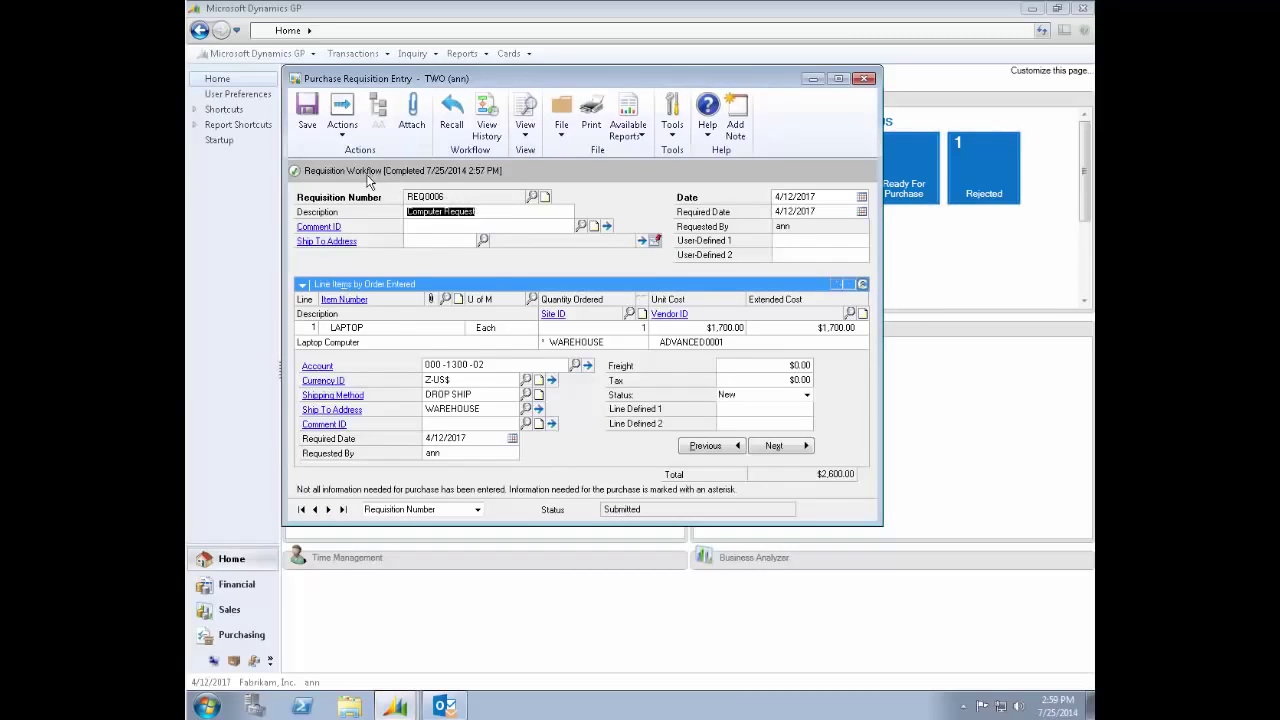
pyautogui.click(504, 141)
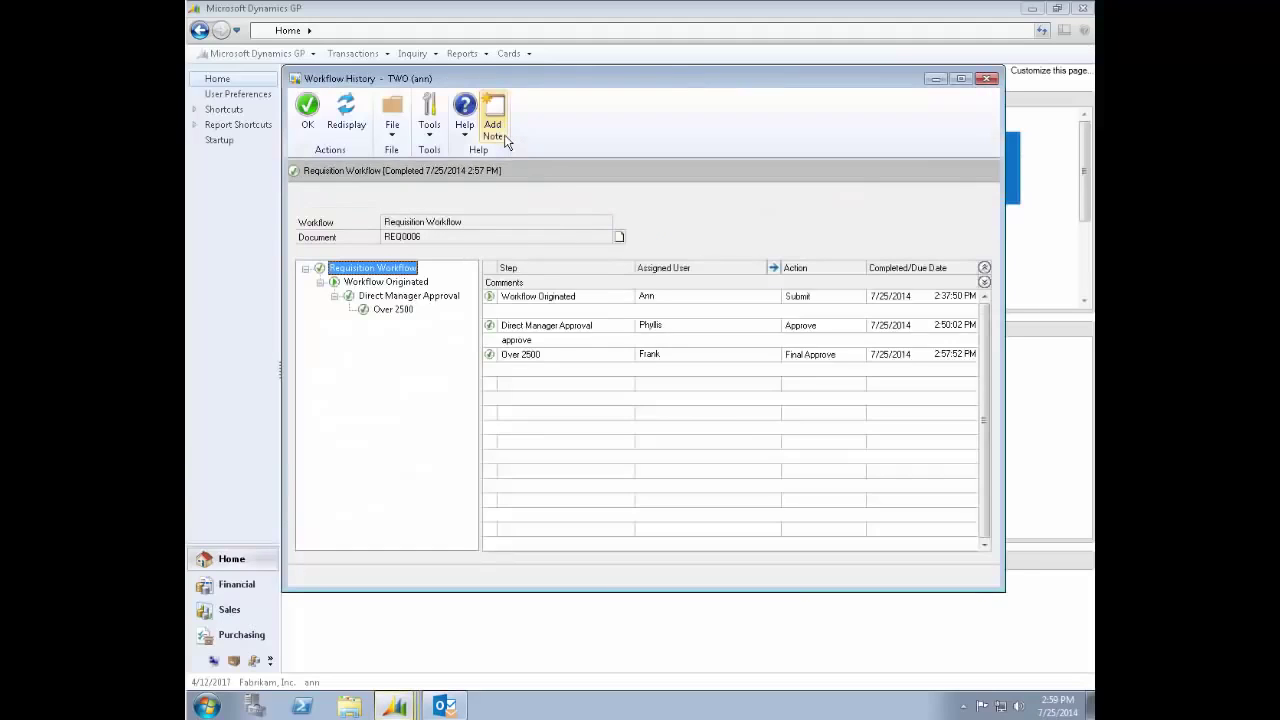